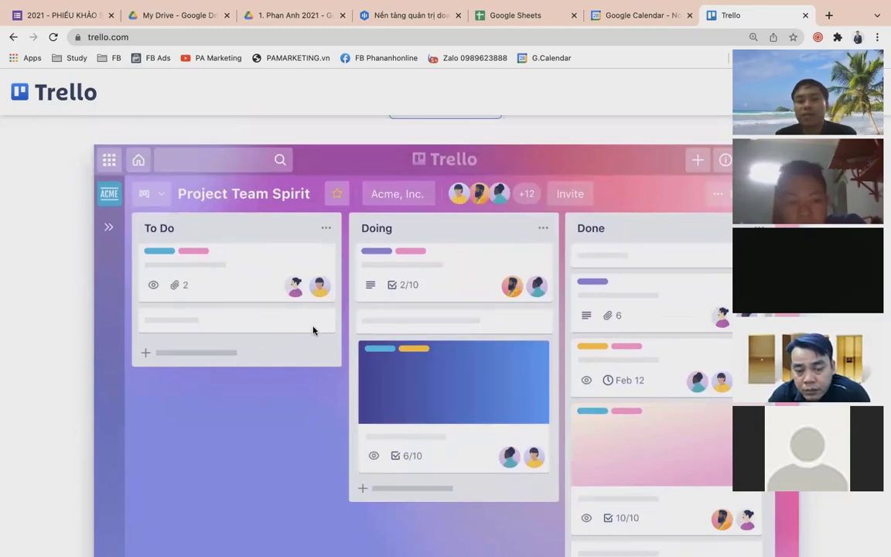
Look through the Trello homepage, from the main headline and feature sections to the footer, and return to its beginning
scroll(314, 330, down, 3)
scroll(314, 330, down, 2)
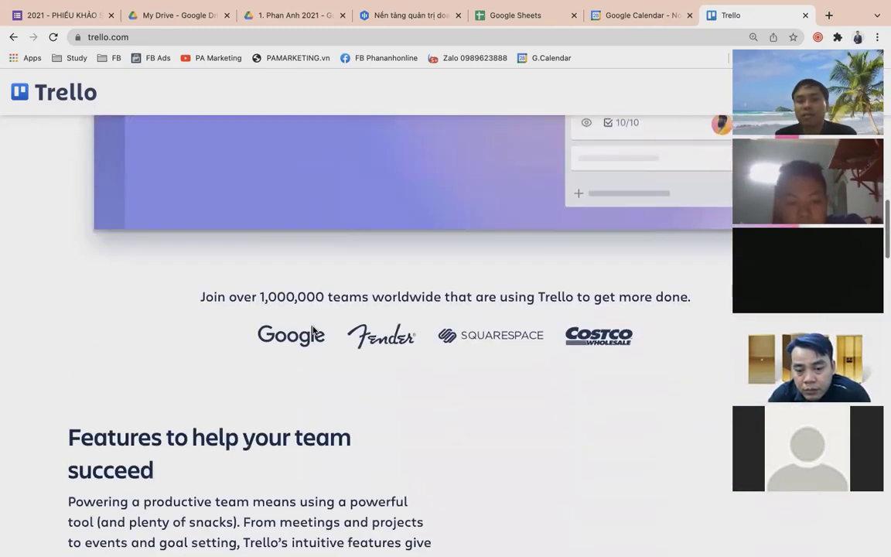
scroll(313, 330, up, 6)
scroll(313, 330, up, 8)
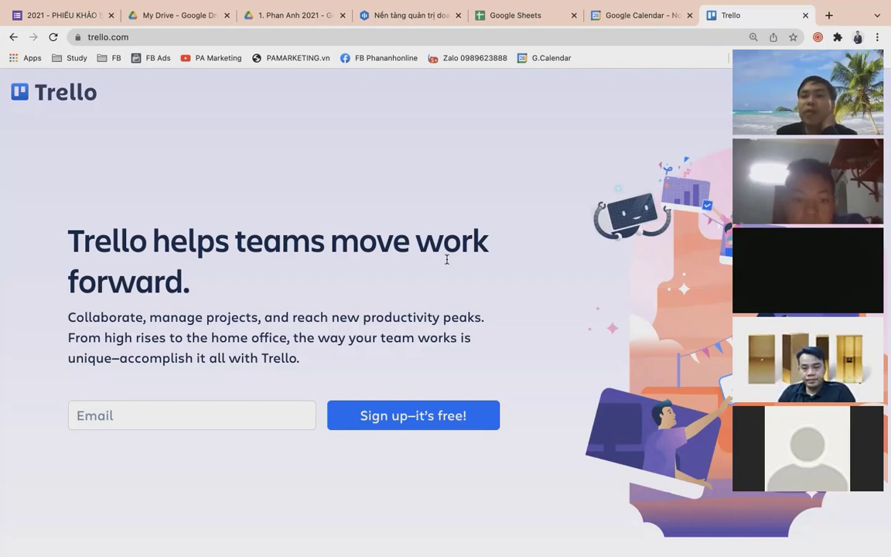
scroll(446, 260, down, 10)
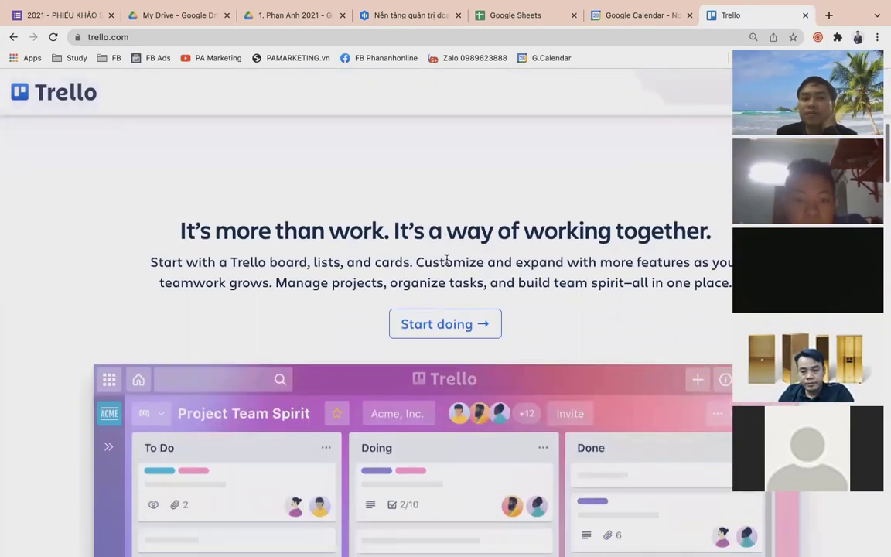
scroll(447, 259, down, 15)
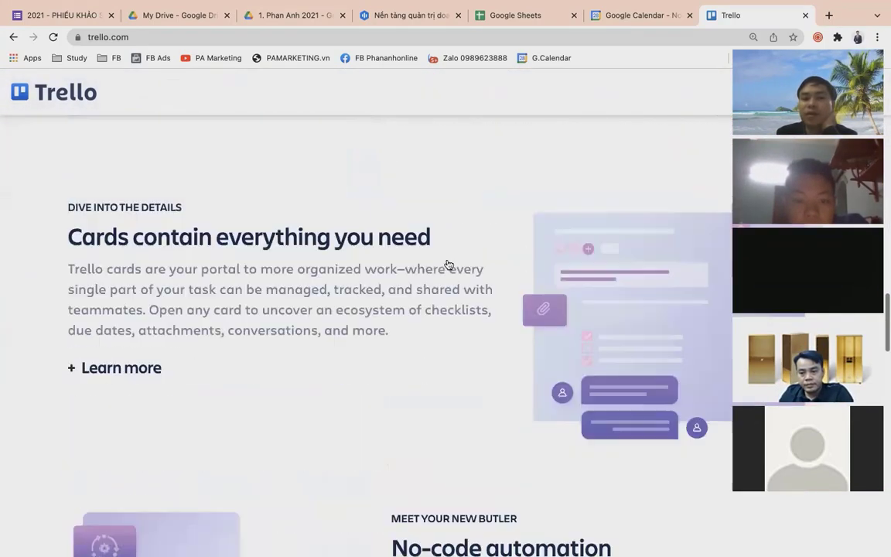
scroll(447, 264, down, 15)
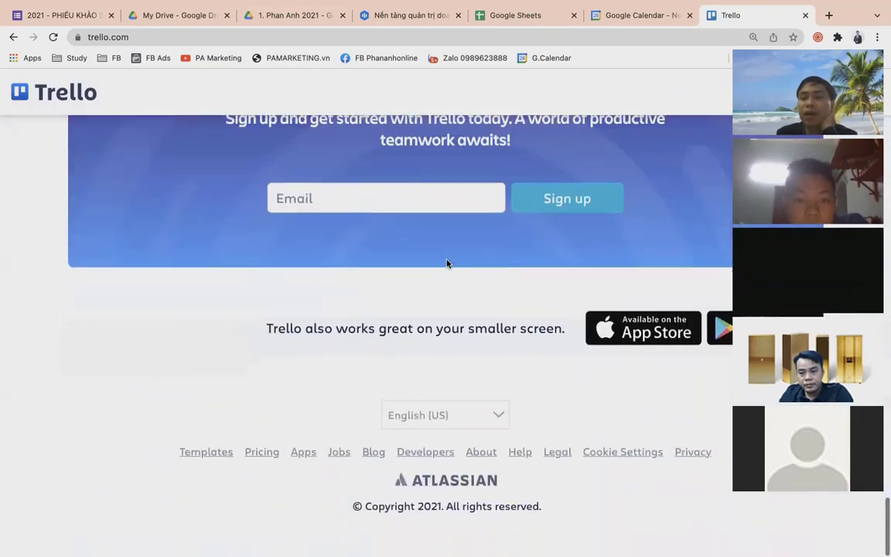
scroll(447, 264, up, 10)
scroll(447, 264, up, 20)
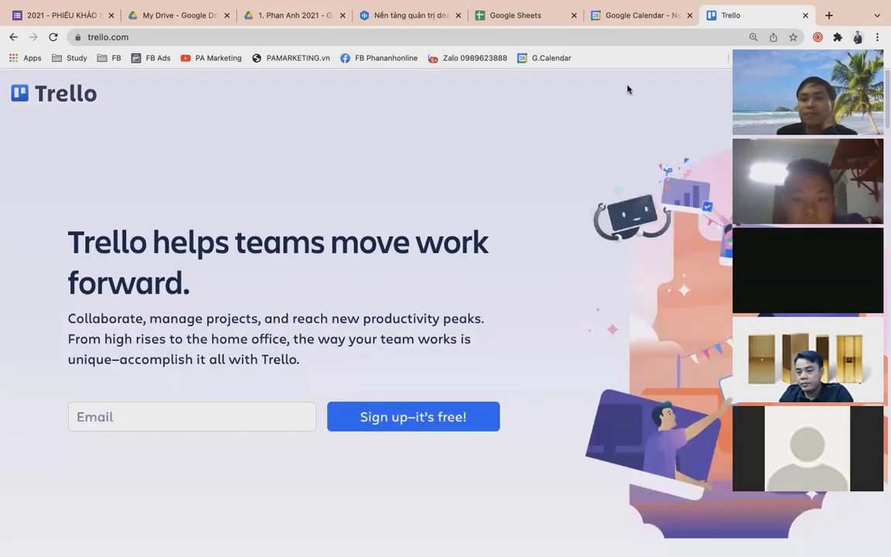
Switch to Finder and open "LỊCH TUẦN LÀM VIỆC PHÒNG KINH DOANH BTH. Tuan 2 Thang 9.docx" from the BTH folder in Word, full screen
mouse_move(847, 20)
key(ctrl+Up)
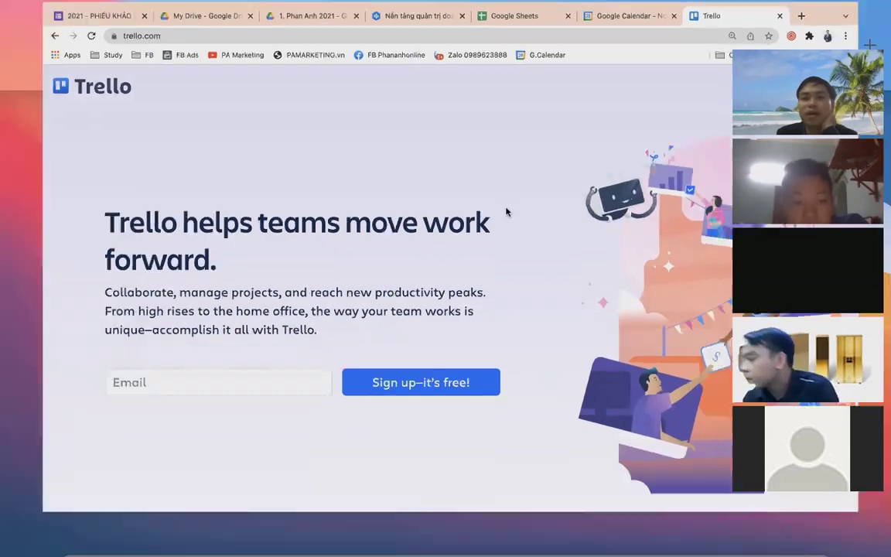
click(378, 68)
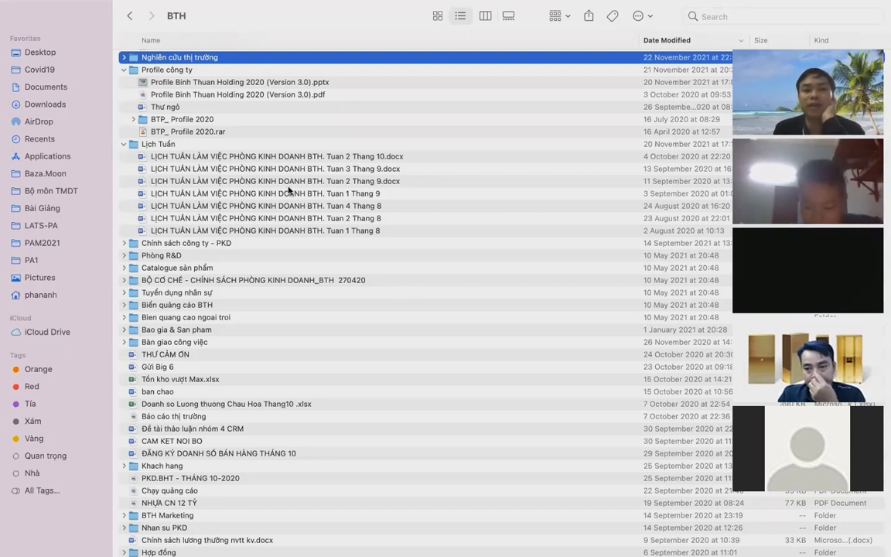
click(353, 183)
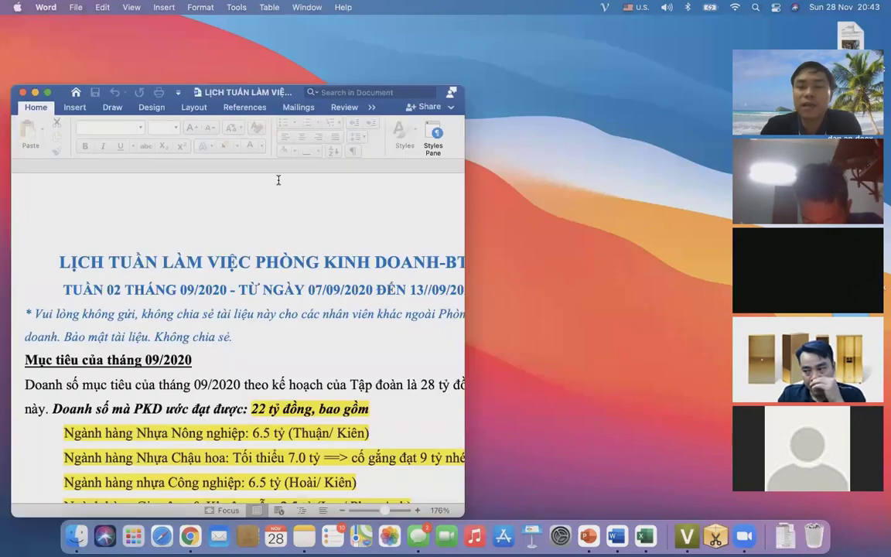
click(47, 92)
Read the schedule's 09/2020 sales targets, the weekly goals and the "TỔNG QUAN HOẠT ĐỘNG KINH DOANH" dashboard image
scroll(438, 337, down, 5)
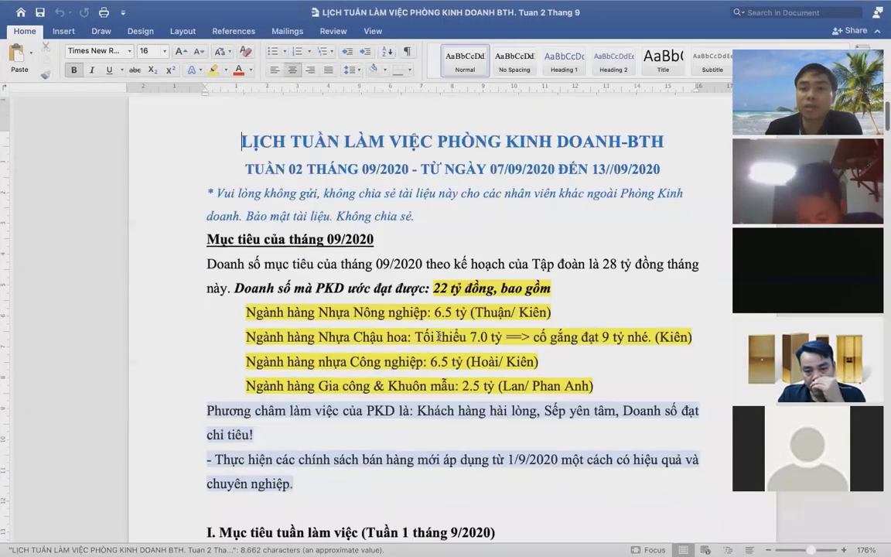
scroll(438, 335, down, 1)
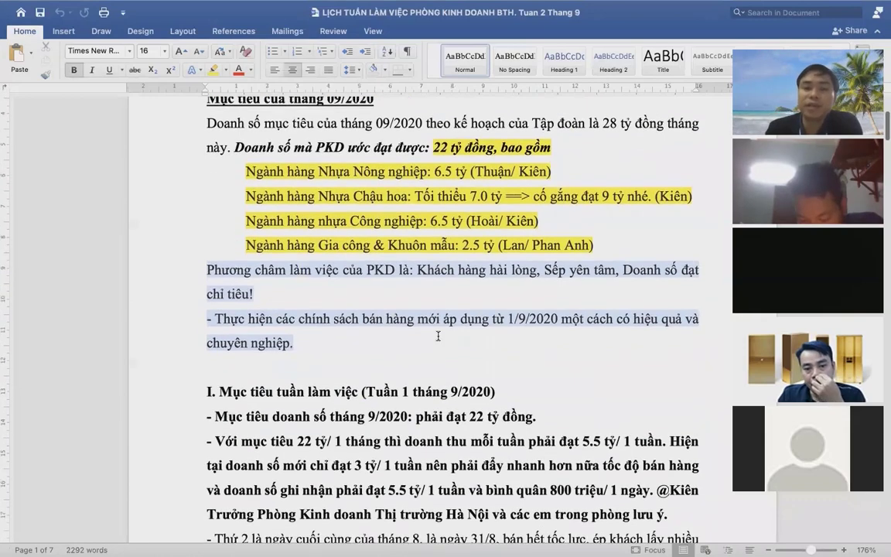
scroll(437, 336, up, 1)
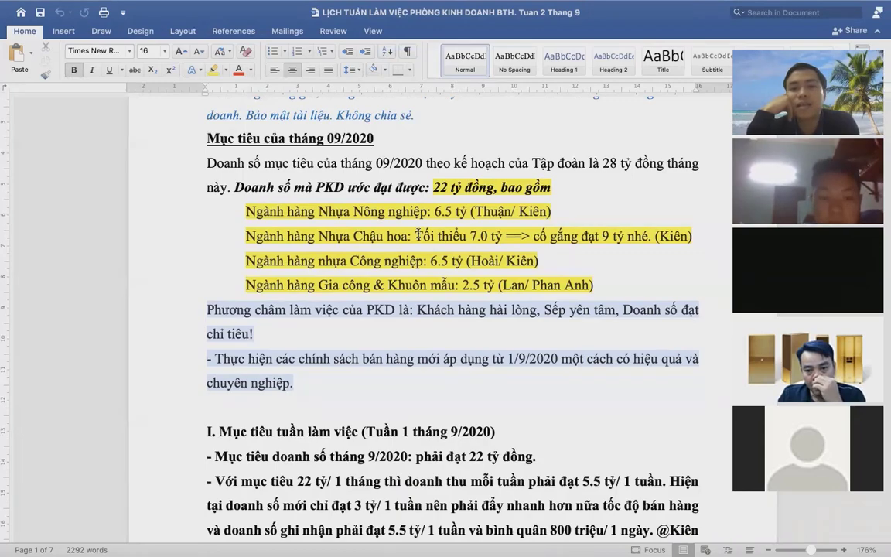
scroll(418, 232, down, 3)
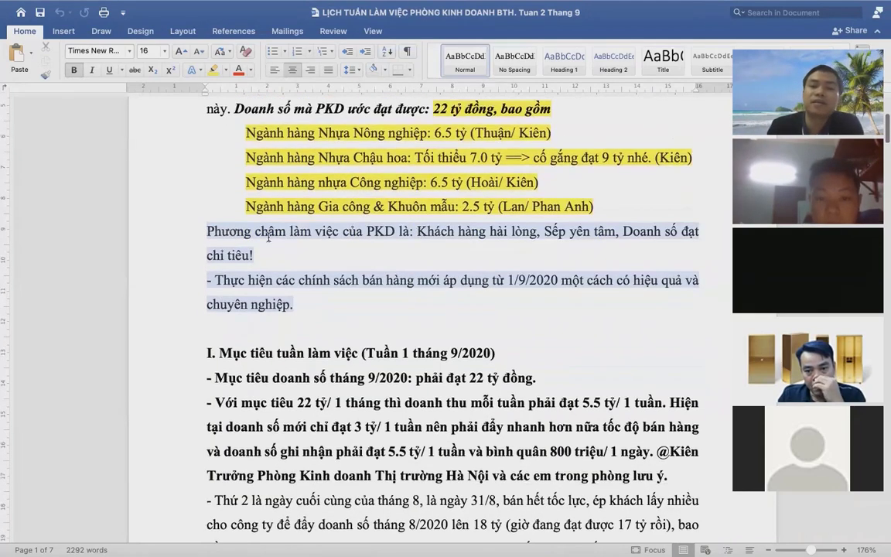
scroll(269, 238, down, 2)
scroll(190, 222, down, 6)
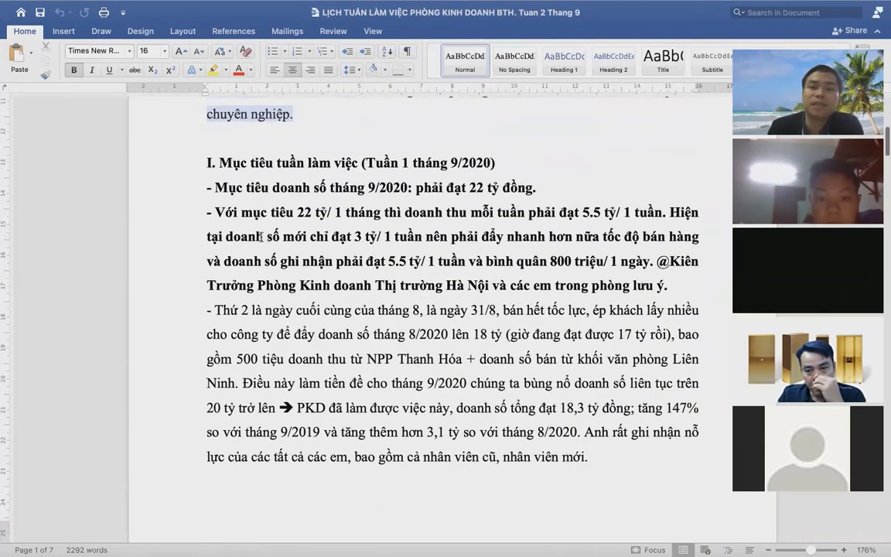
drag(189, 222, 189, 261)
scroll(372, 236, down, 15)
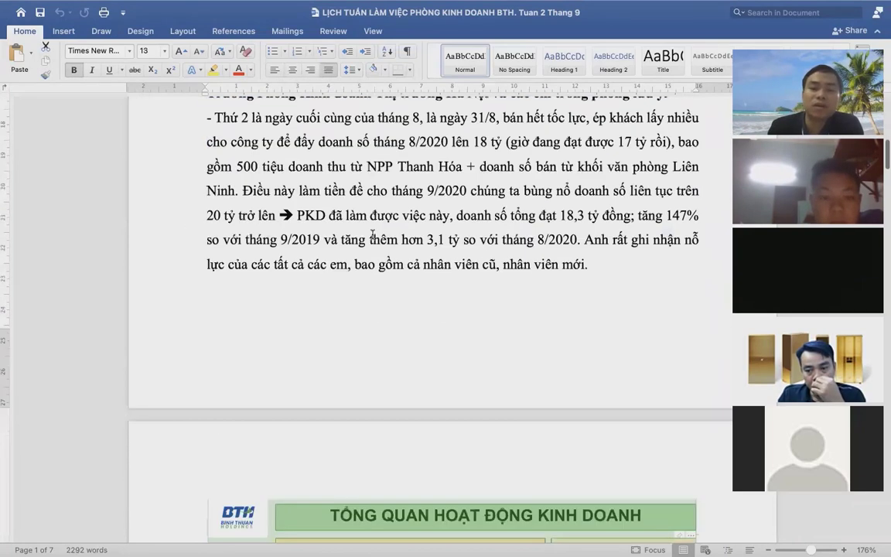
click(372, 236)
scroll(372, 236, down, 2)
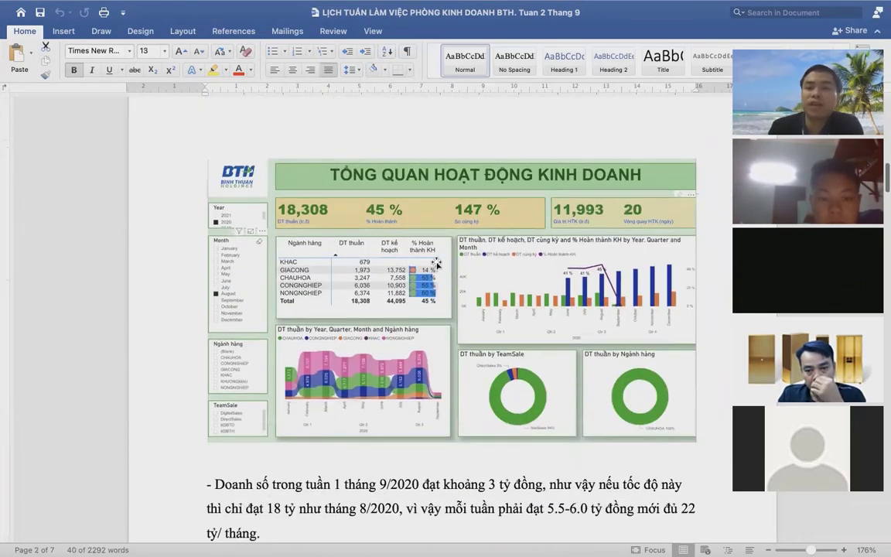
click(437, 264)
scroll(457, 196, down, 2)
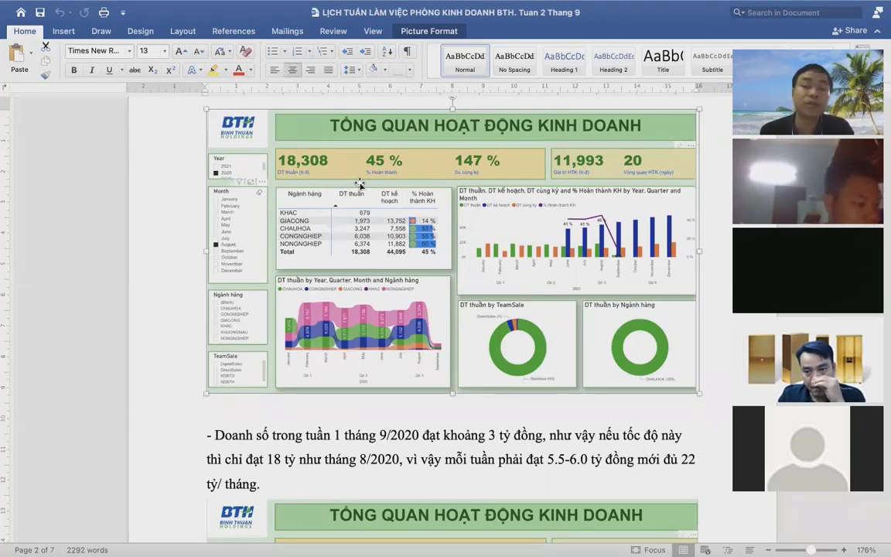
Switch to Google Chrome and open a new browser tab
key(super+Tab)
key(super+Tab)
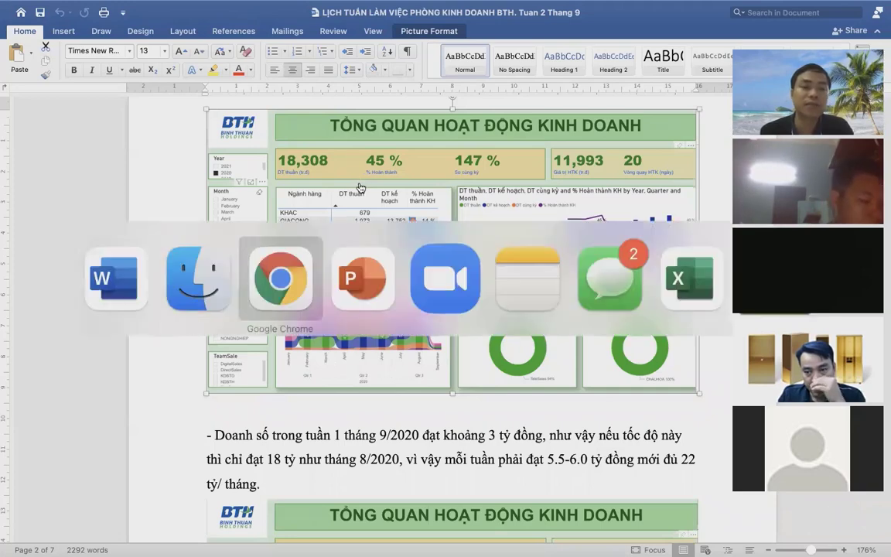
key(super+t)
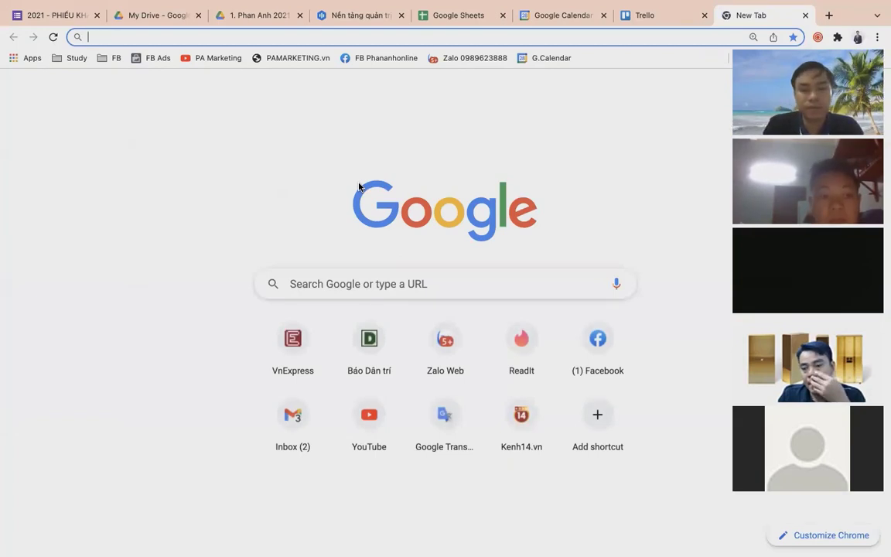
text(gooog)
key(BackSpace)
key(BackSpace)
text(gle daata)
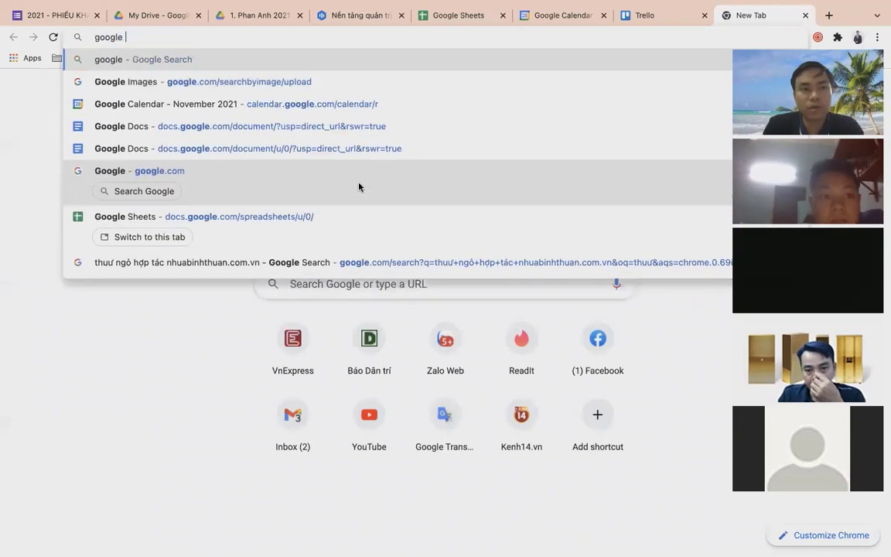
key(BackSpace)
key(BackSpace)
key(BackSpace)
key(BackSpace)
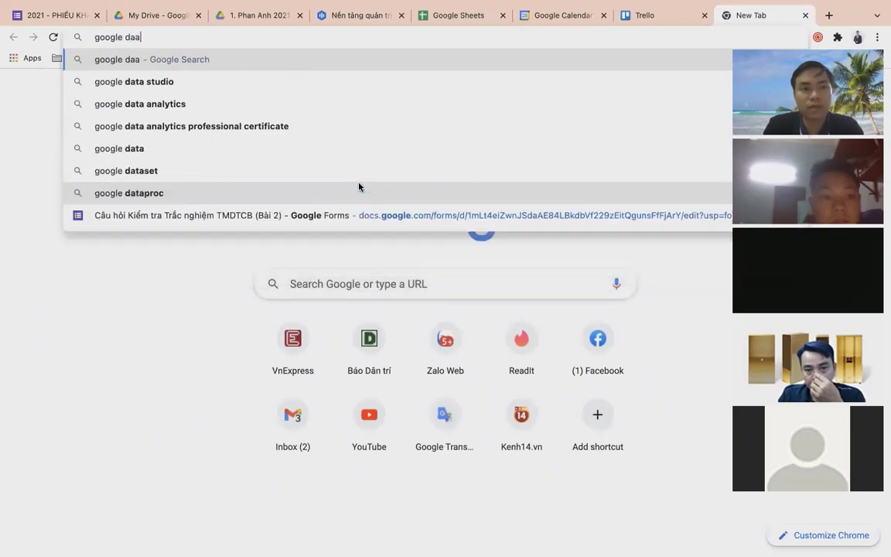
text(ta studio vs)
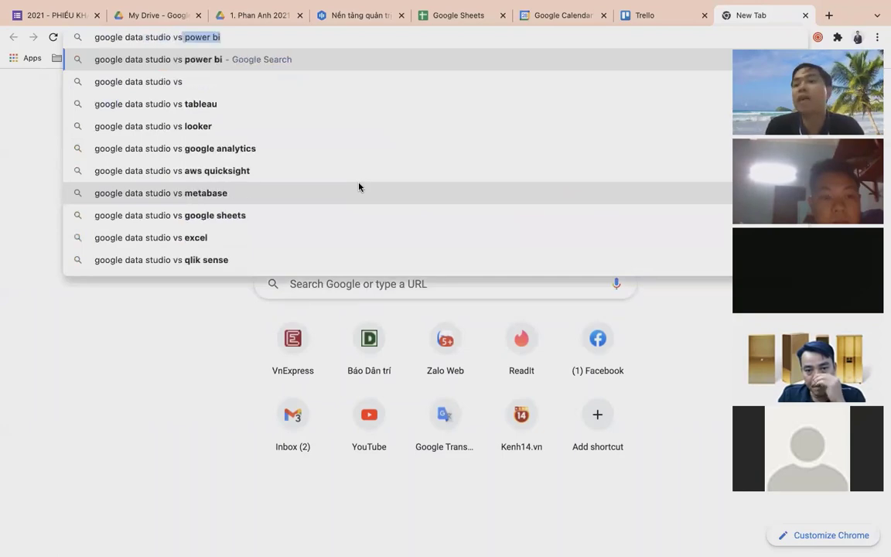
key(Right)
Search Google for "microsoft power bi"
key(ctrl+a)
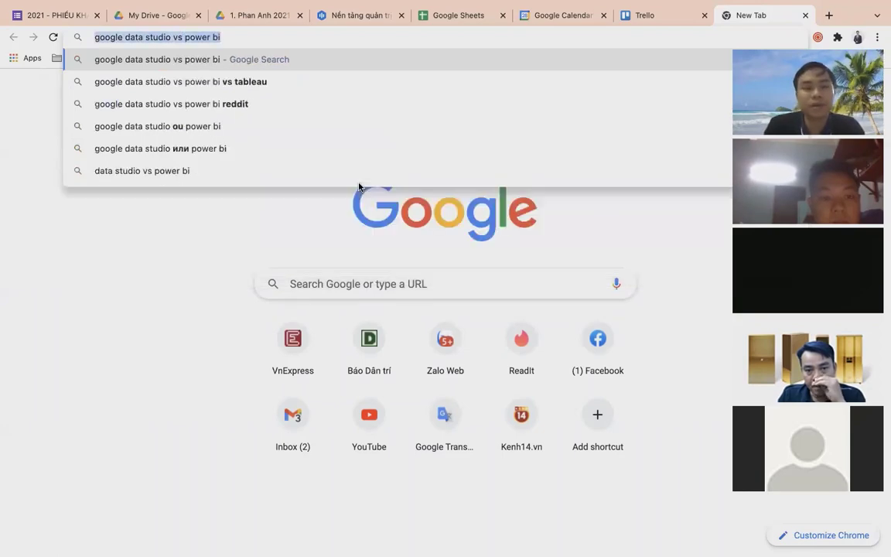
text(mico)
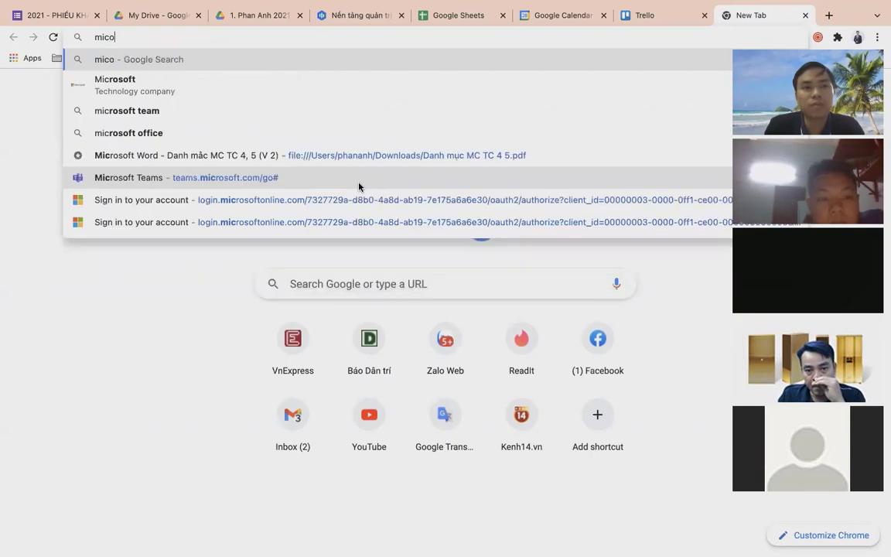
key(BackSpace)
text(ros)
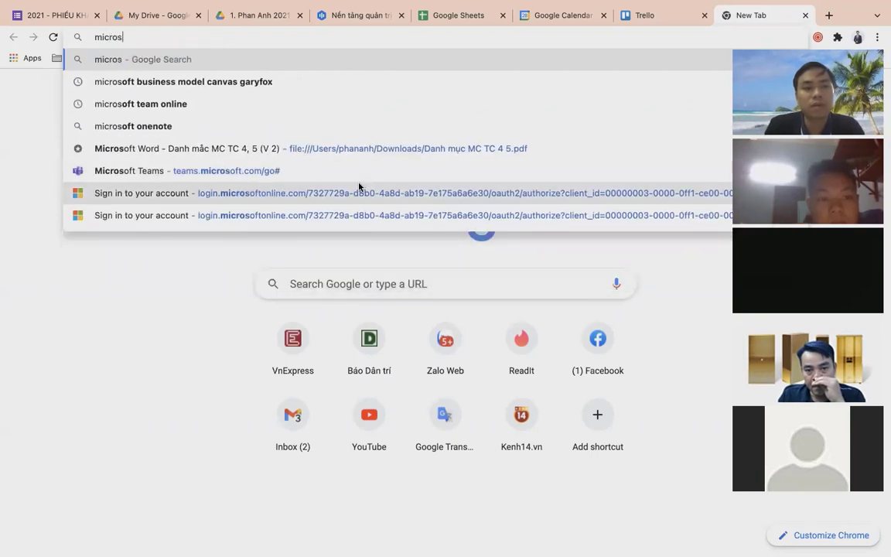
text(oft b)
key(BackSpace)
text(p)
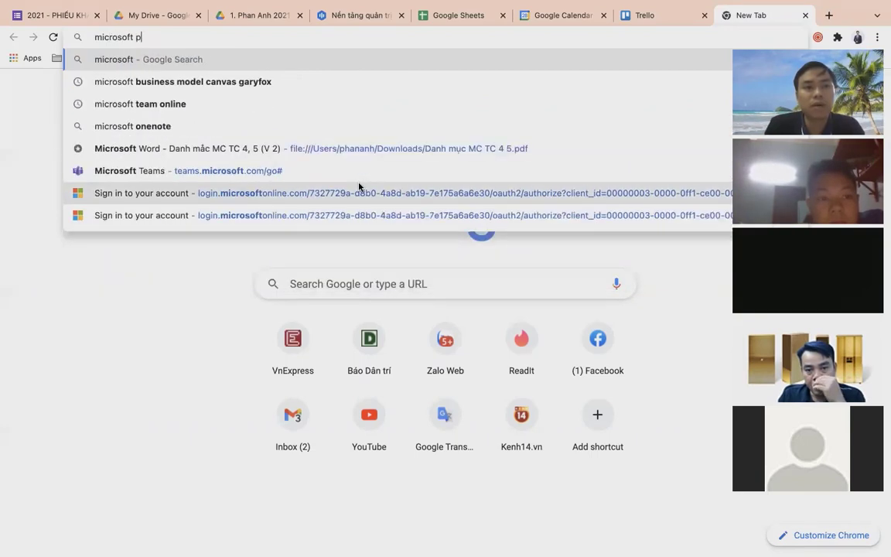
text(ow)
key(Down)
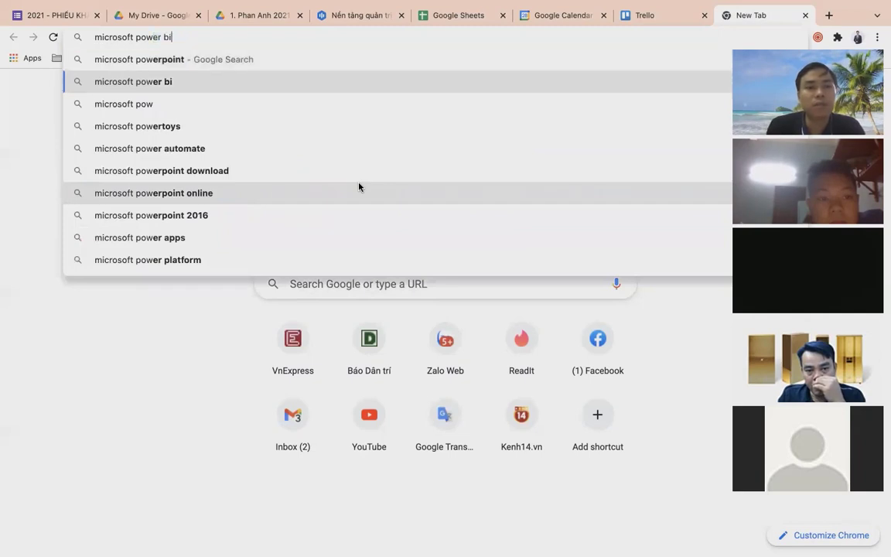
key(Return)
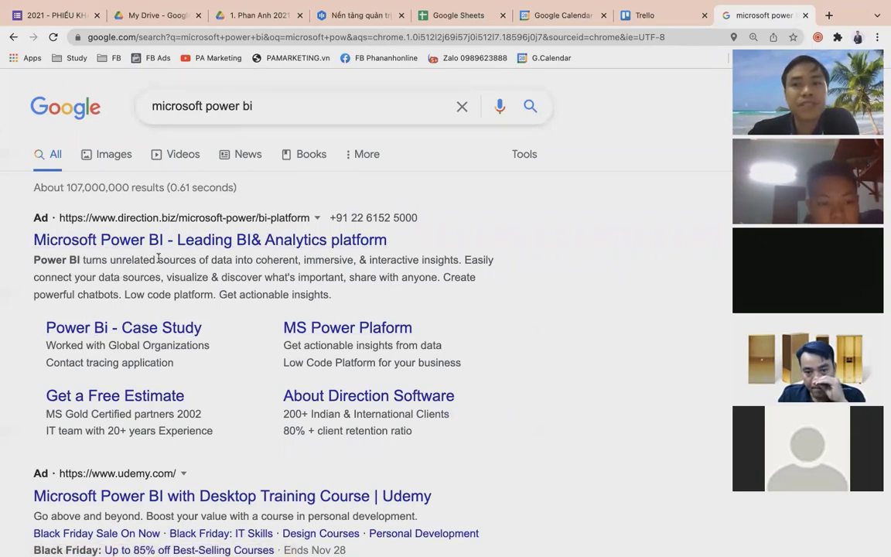
Open the "Microsoft Power BI: Data Visualization" result from powerbi.microsoft.com and look through its homepage
scroll(193, 317, down, 2)
scroll(225, 433, down, 2)
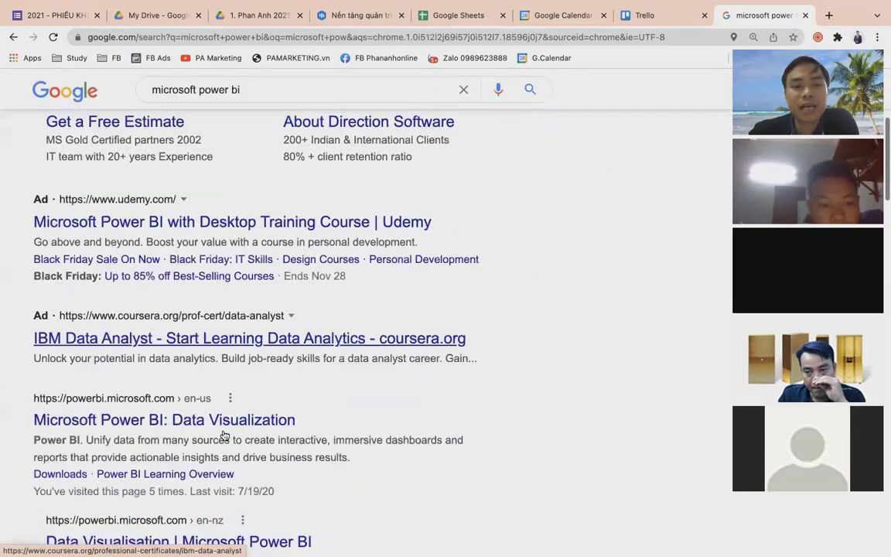
scroll(223, 435, down, 1)
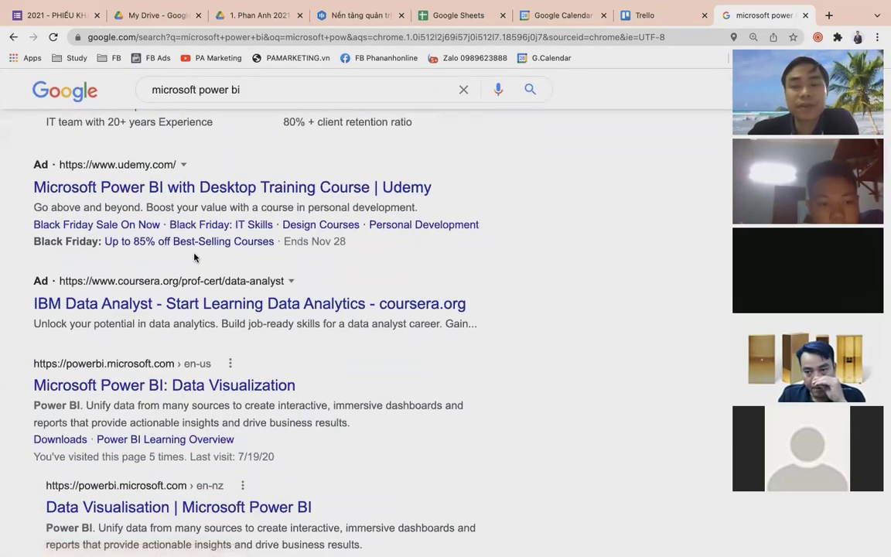
scroll(214, 266, down, 3)
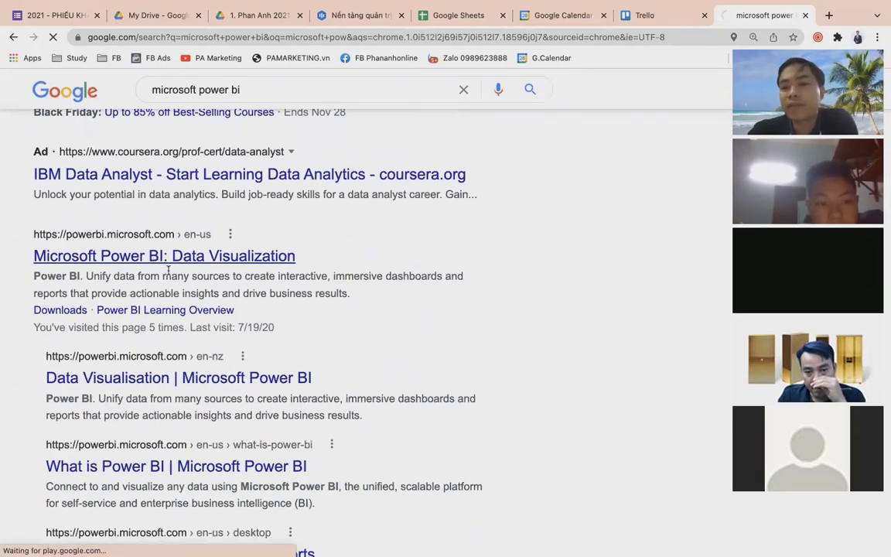
click(153, 258)
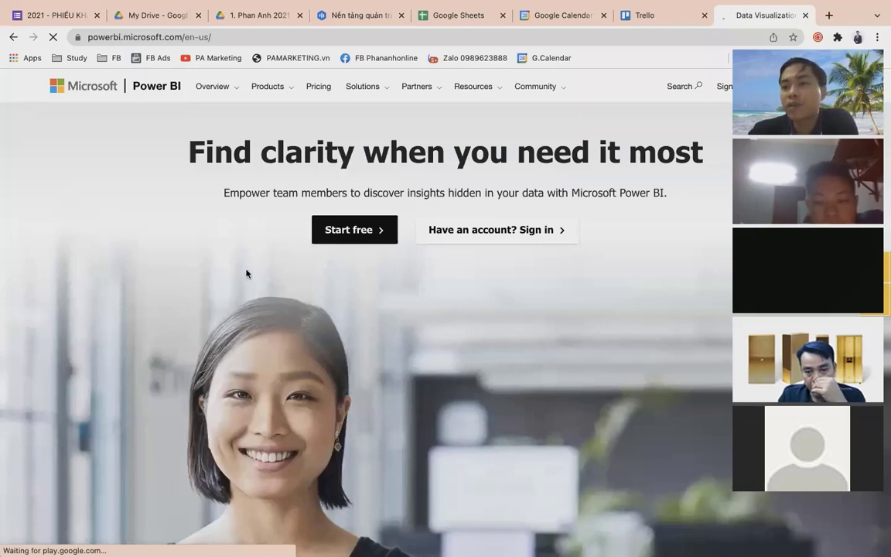
scroll(247, 273, down, 15)
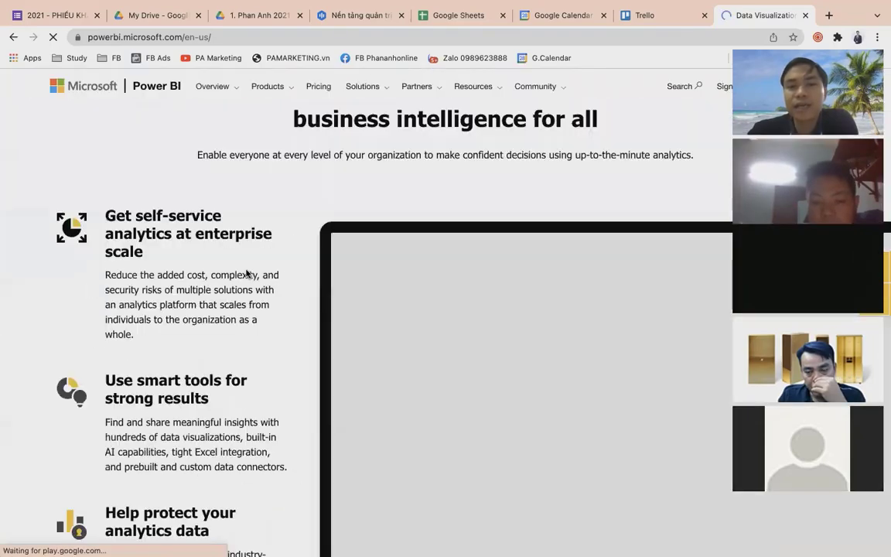
scroll(246, 273, up, 15)
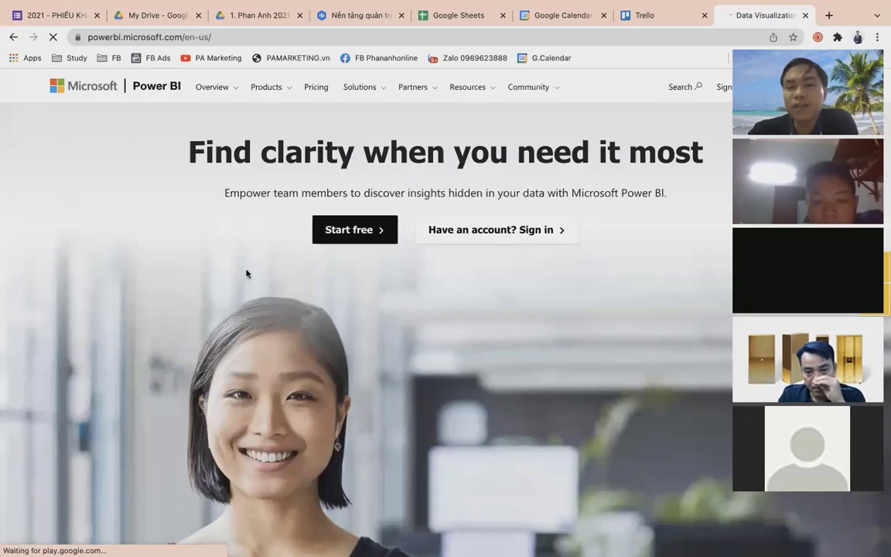
scroll(247, 273, down, 3)
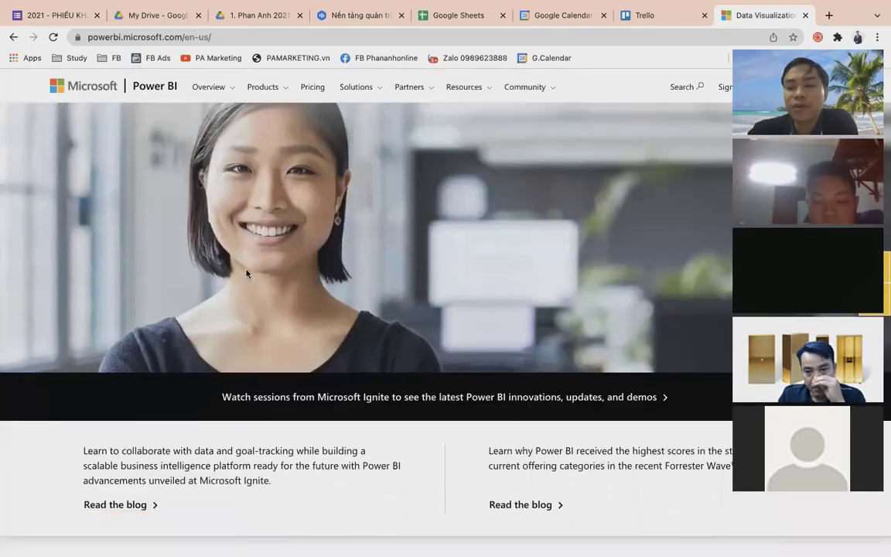
Return from the Power BI homepage to the weekly sales schedule in Microsoft Word, at the business overview dashboard image
scroll(247, 273, down, 3)
scroll(247, 273, up, 5)
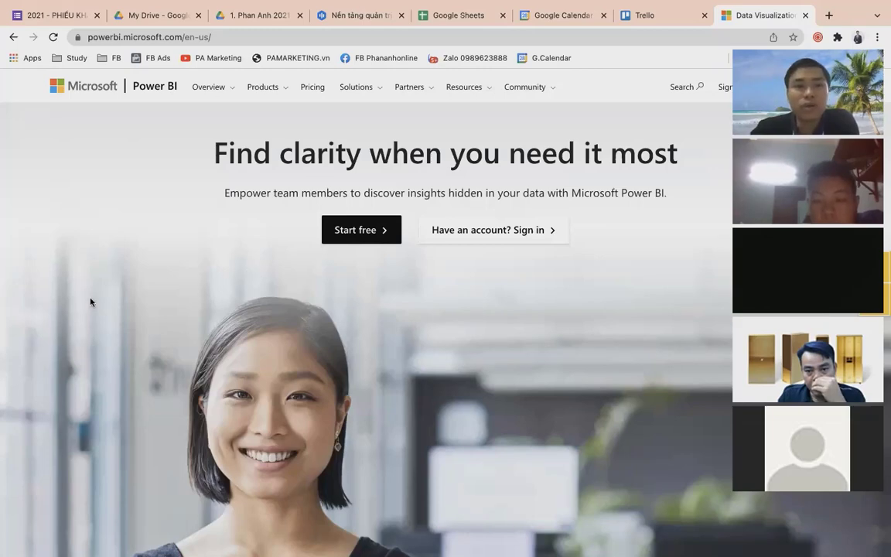
key(ctrl+Down)
click(328, 62)
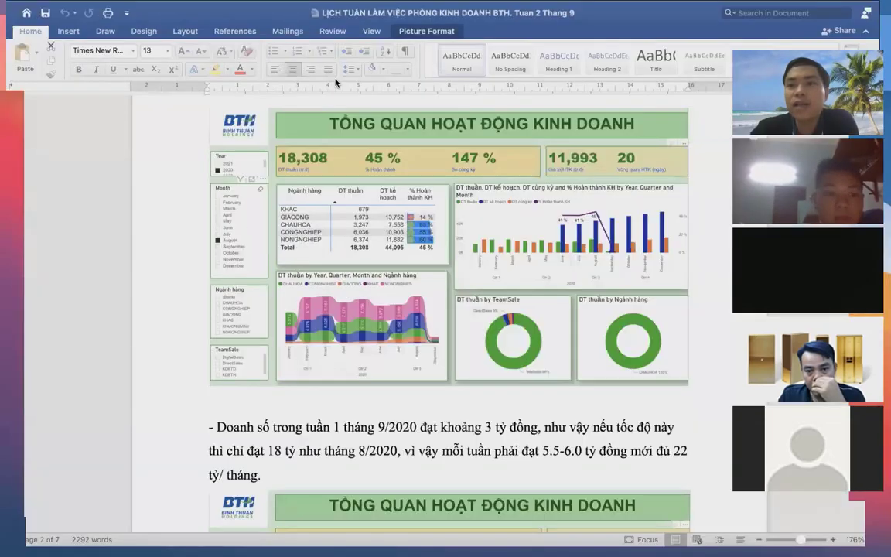
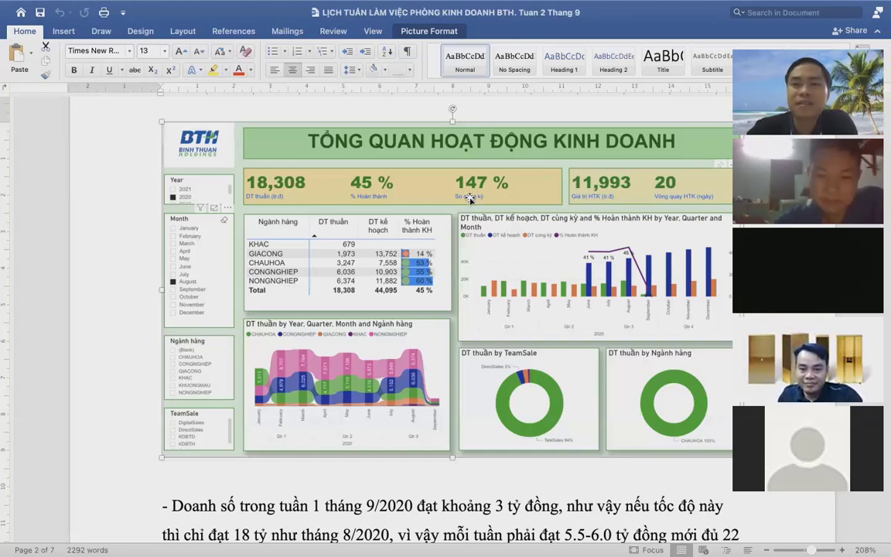
Examine the August 2020 "TỔNG QUAN HOẠT ĐỘNG KINH DOANH" dashboard and compare it with the September dashboard below it
scroll(368, 207, down, 1)
scroll(367, 208, up, 1)
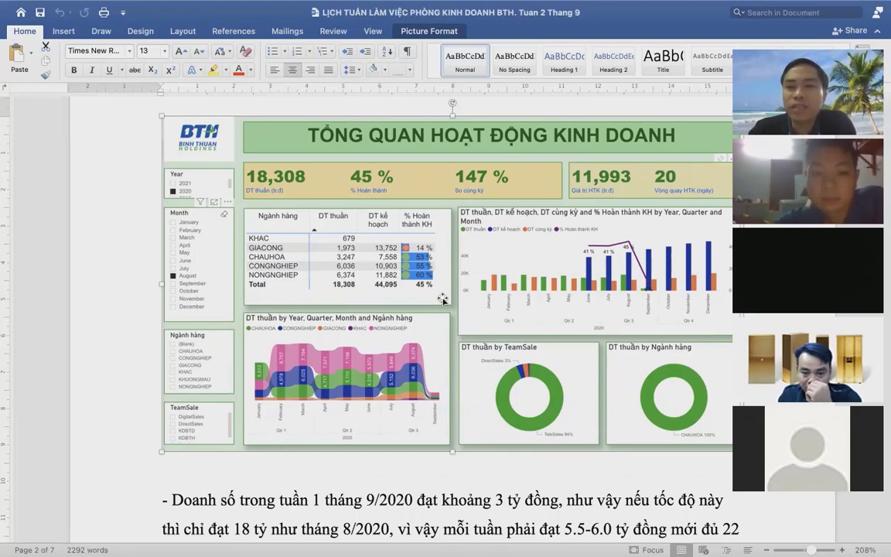
scroll(451, 364, down, 1)
scroll(443, 299, down, 1)
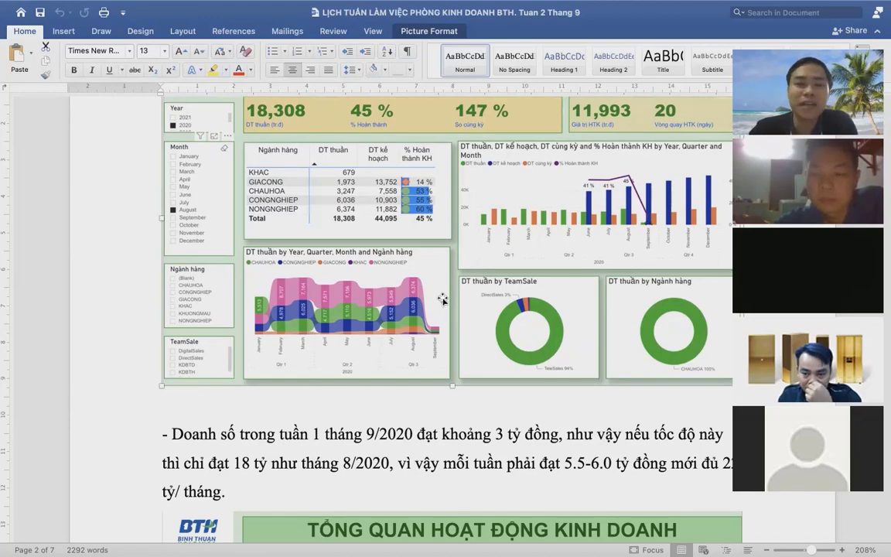
scroll(442, 299, down, 10)
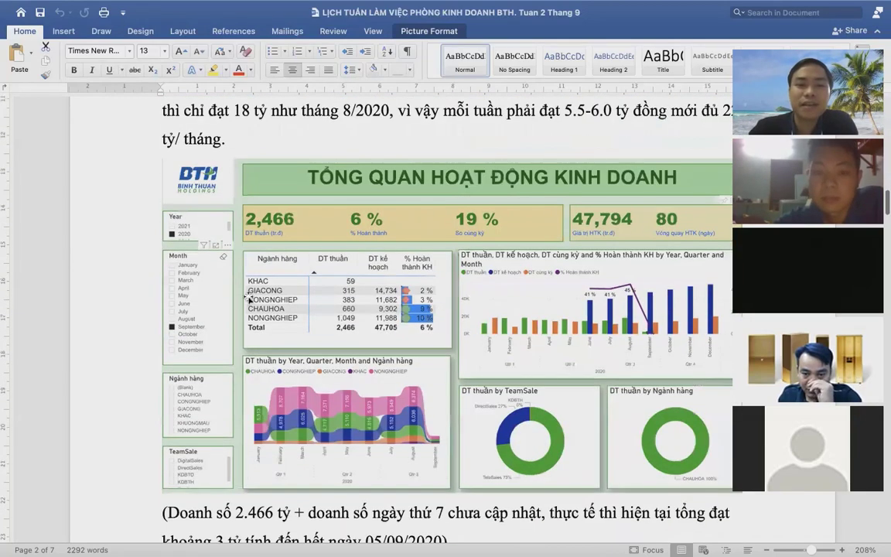
scroll(492, 272, up, 1)
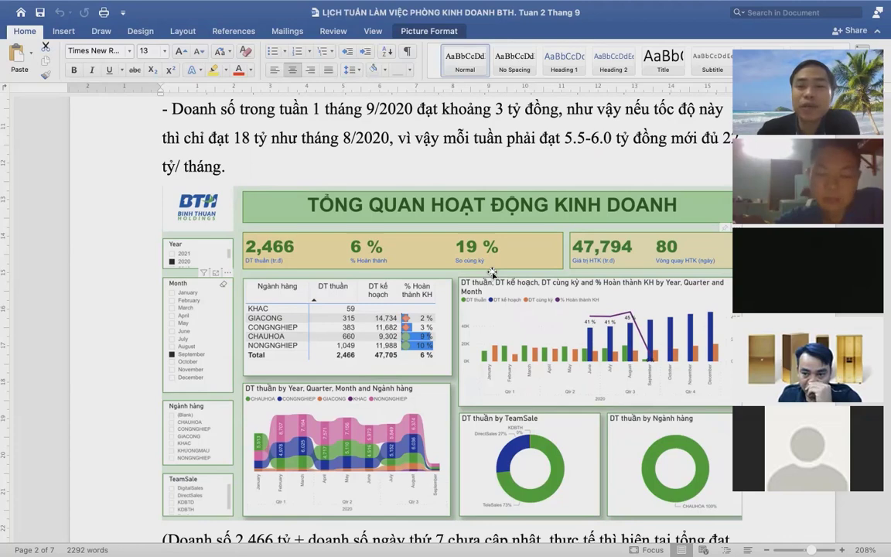
scroll(433, 279, down, 2)
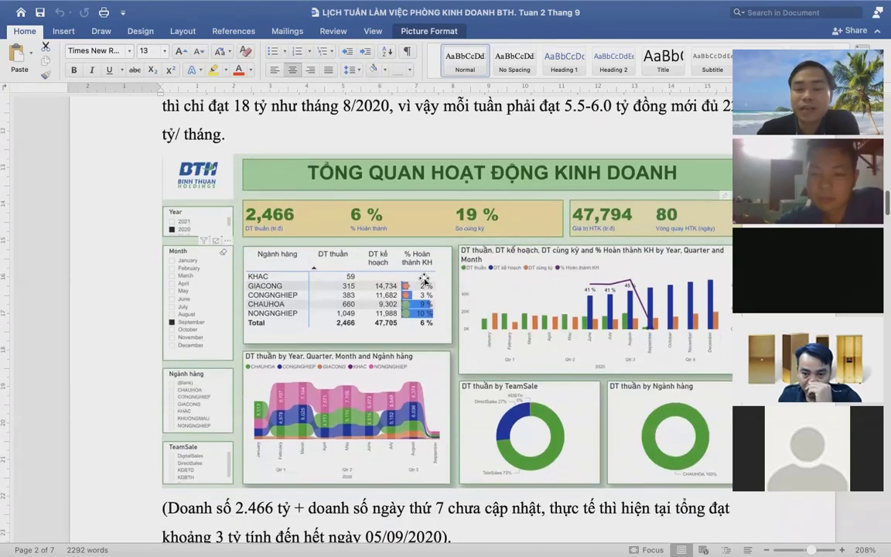
scroll(424, 279, down, 3)
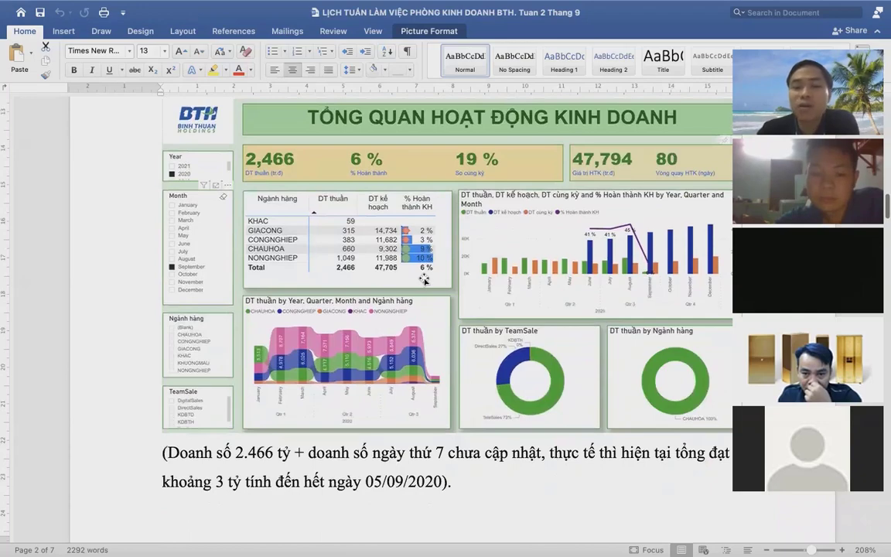
Review the two dashboards against the task list on price lists, market research, catalogue, salary policy and staff training
scroll(423, 279, down, 15)
scroll(424, 279, up, 20)
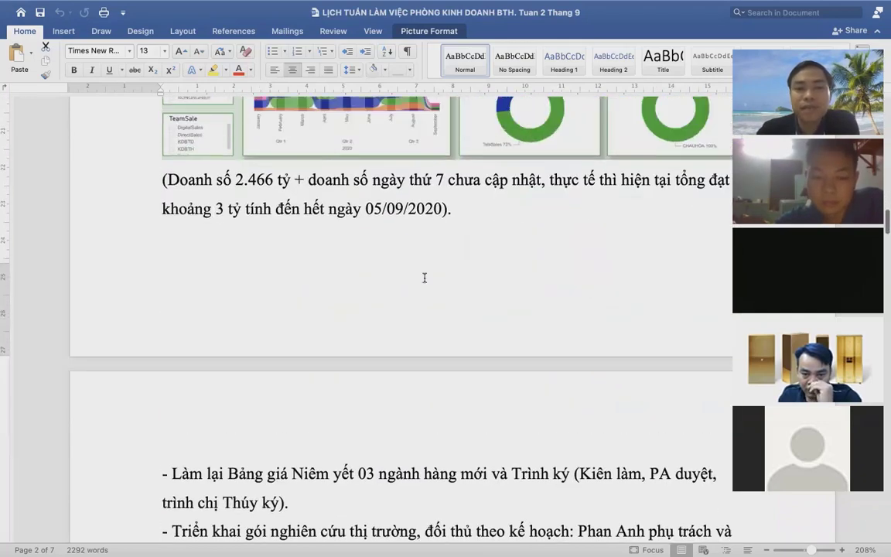
scroll(424, 279, down, 20)
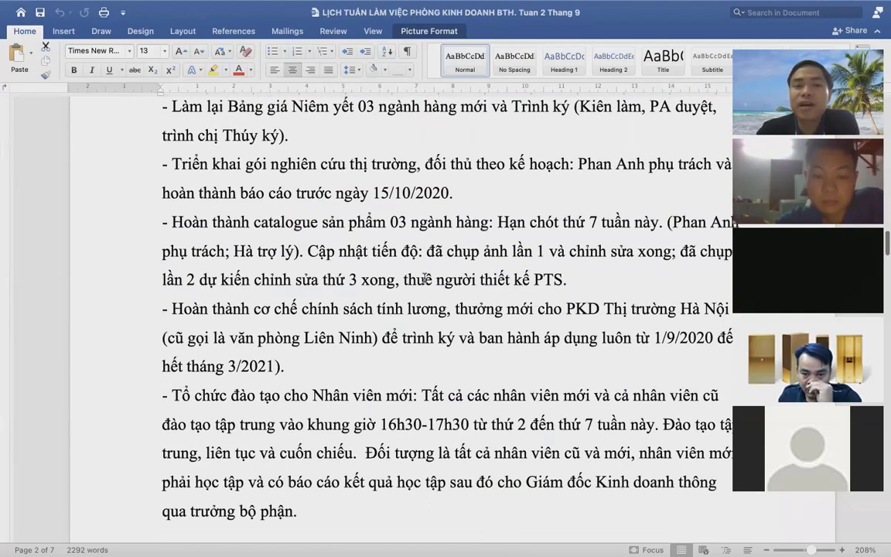
scroll(424, 279, up, 20)
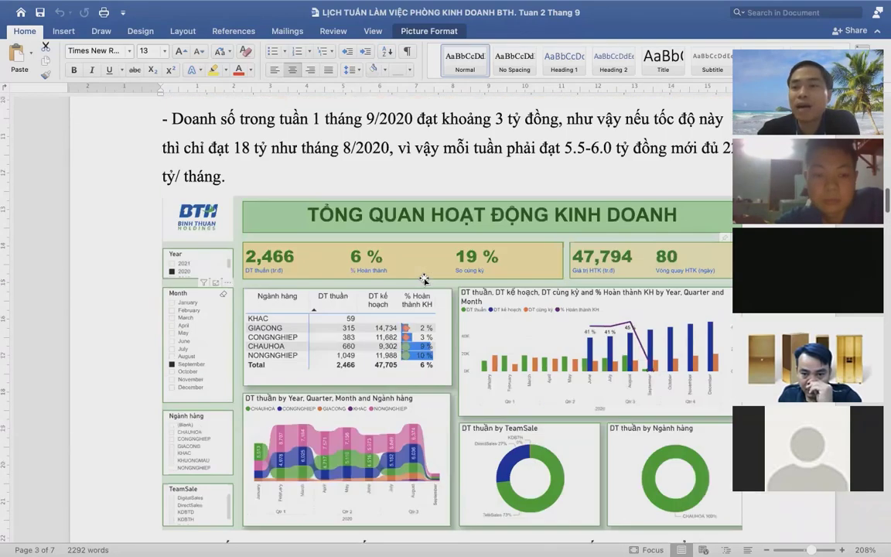
scroll(424, 279, up, 3)
scroll(424, 279, down, 5)
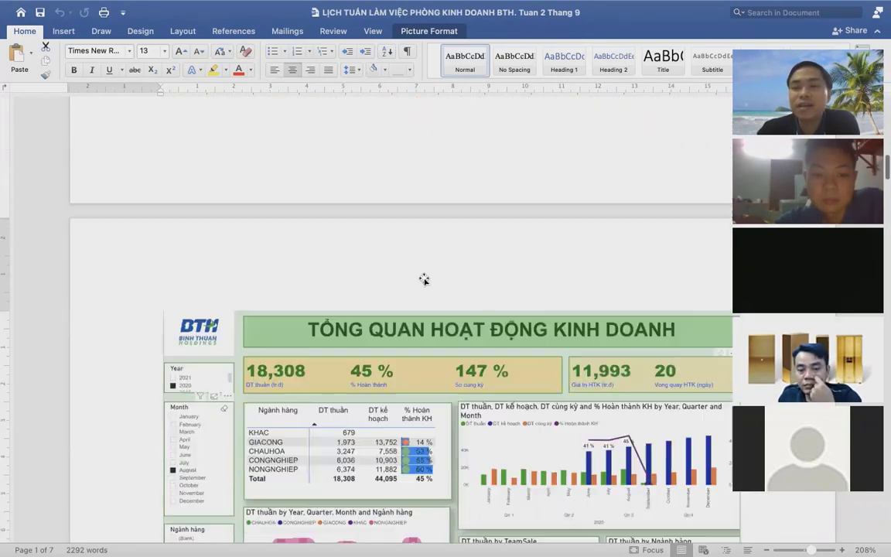
click(424, 280)
scroll(424, 279, down, 20)
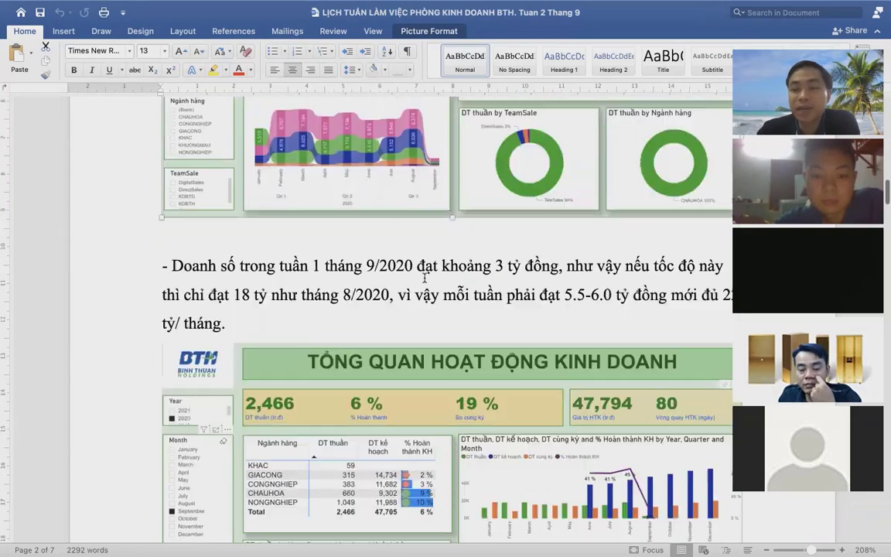
scroll(424, 279, down, 10)
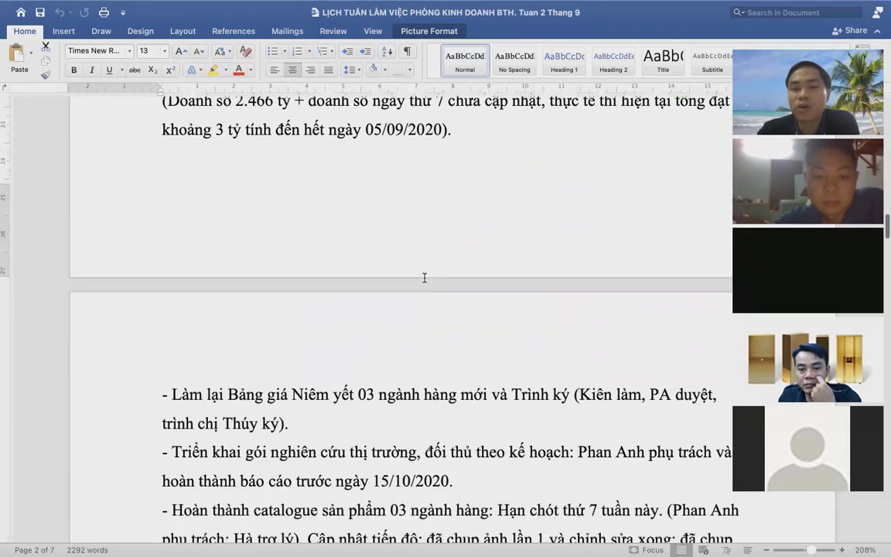
scroll(424, 277, down, 5)
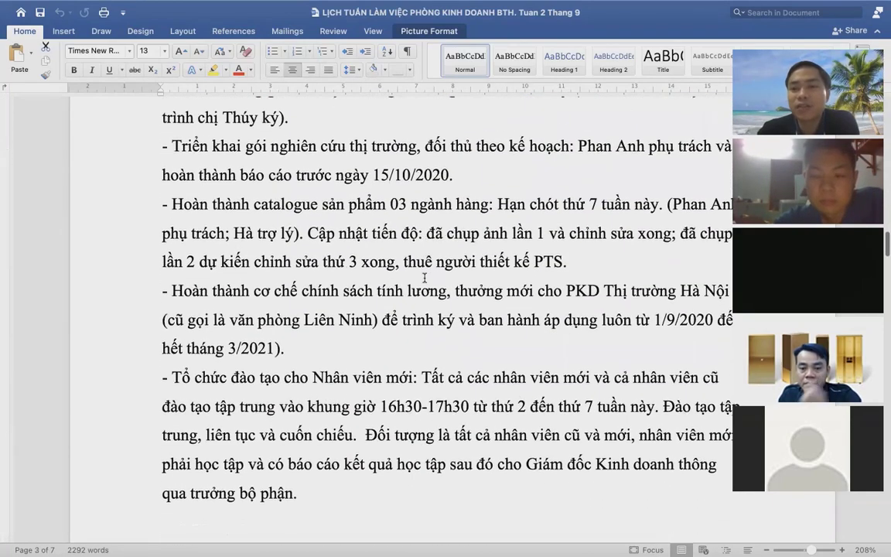
Delete the extra blank line directly above the staff training schedule table
scroll(424, 277, down, 7)
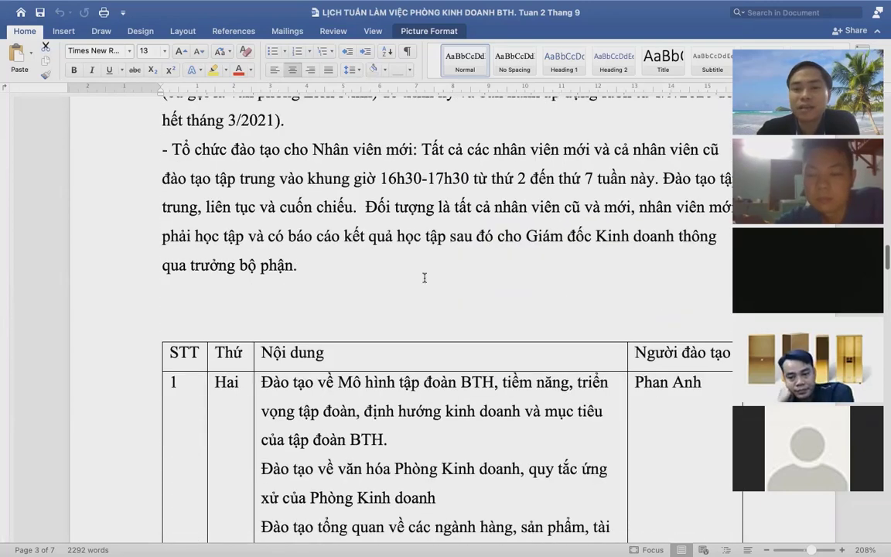
click(263, 320)
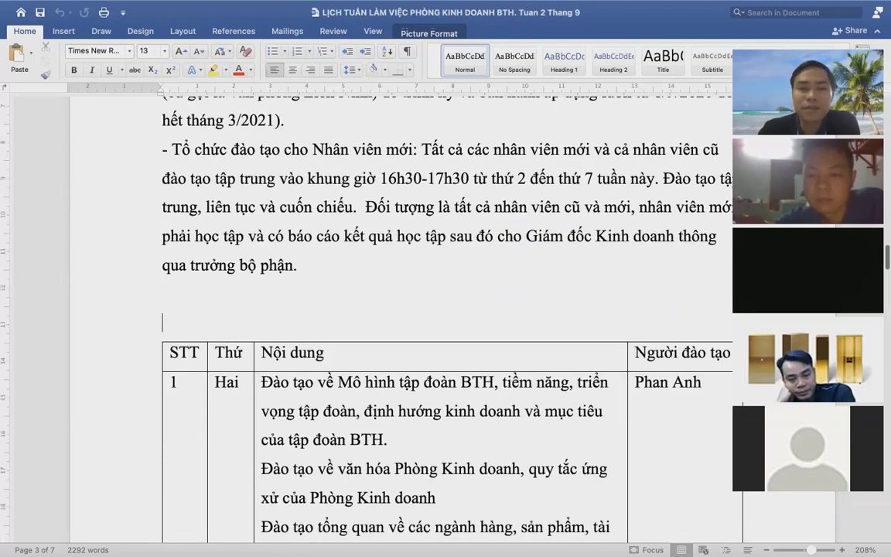
key(BackSpace)
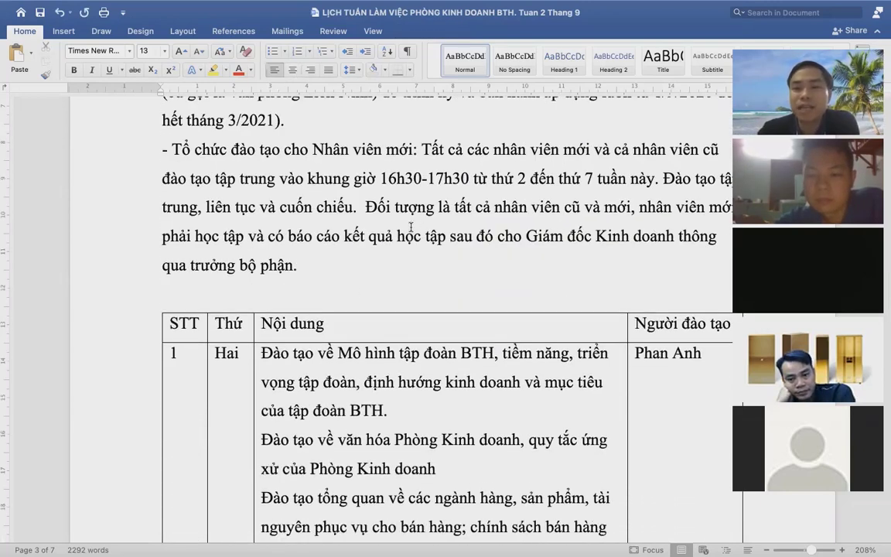
Read the training schedule table and section 1.1 on crop farming and flower pots, briefly selecting the first tagged assignee
scroll(417, 221, down, 8)
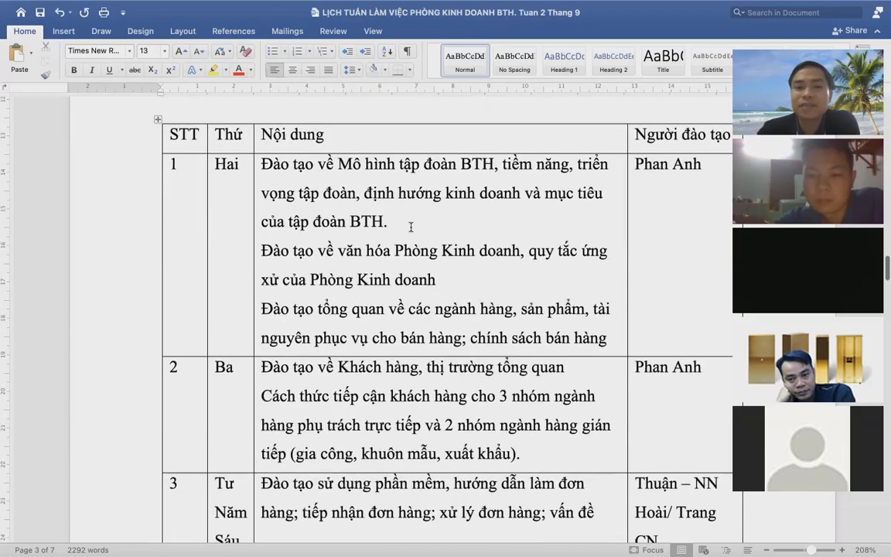
scroll(411, 227, down, 20)
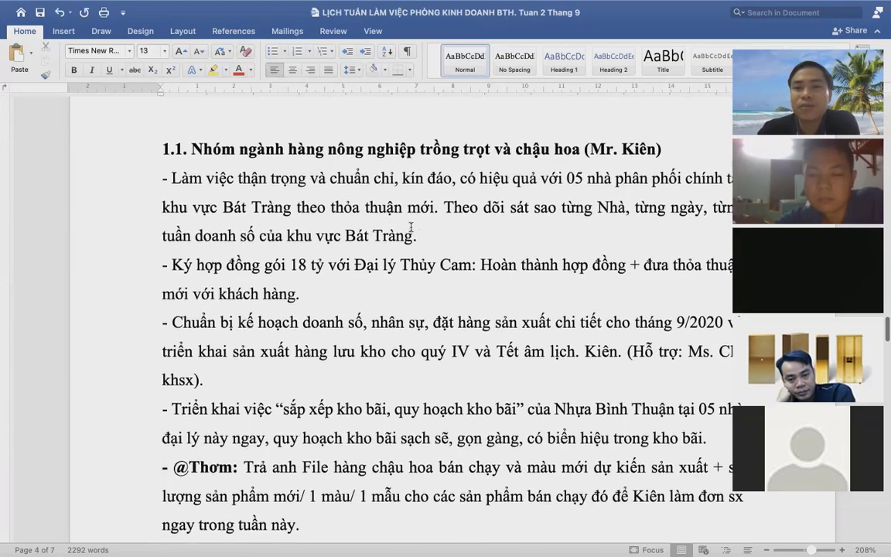
scroll(410, 227, up, 3)
click(293, 181)
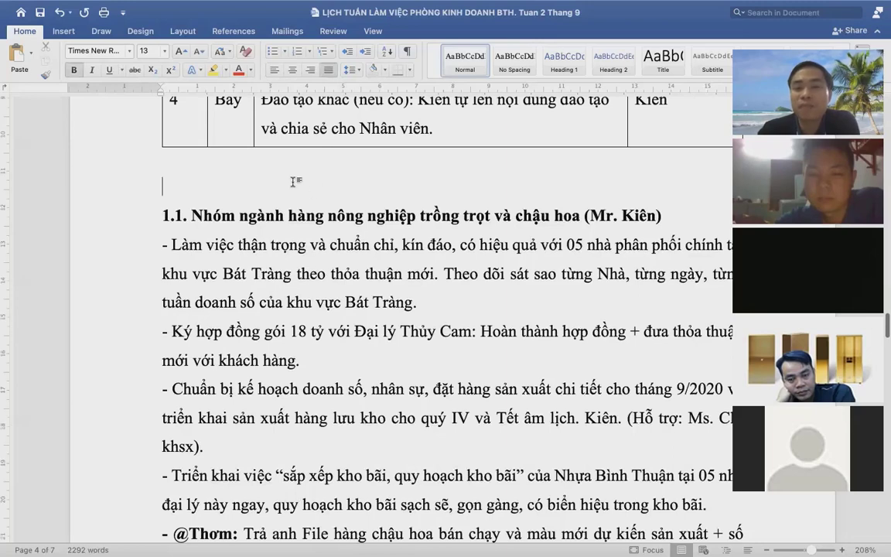
scroll(466, 288, down, 10)
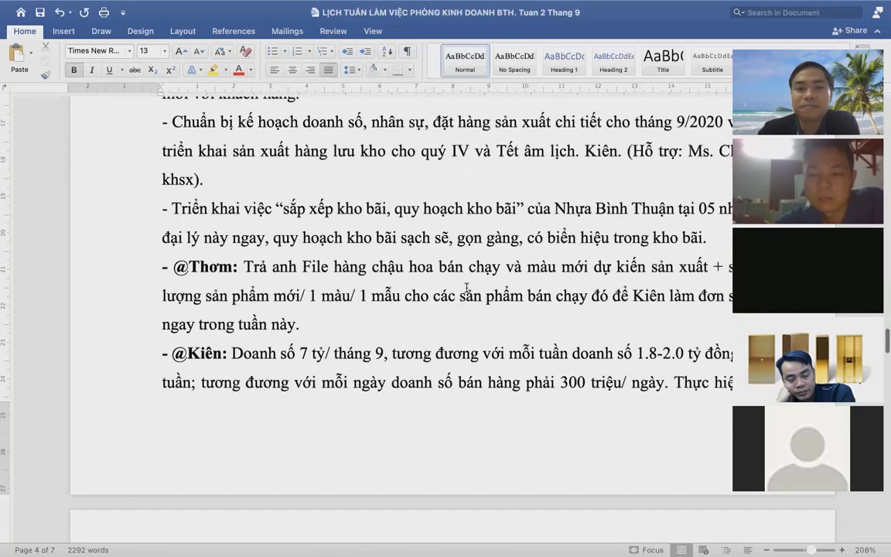
scroll(466, 288, down, 2)
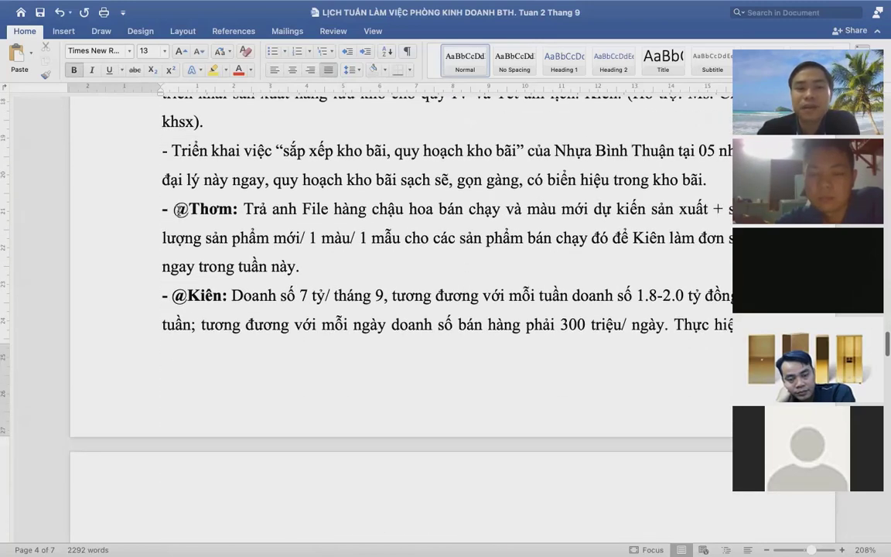
drag(174, 209, 232, 210)
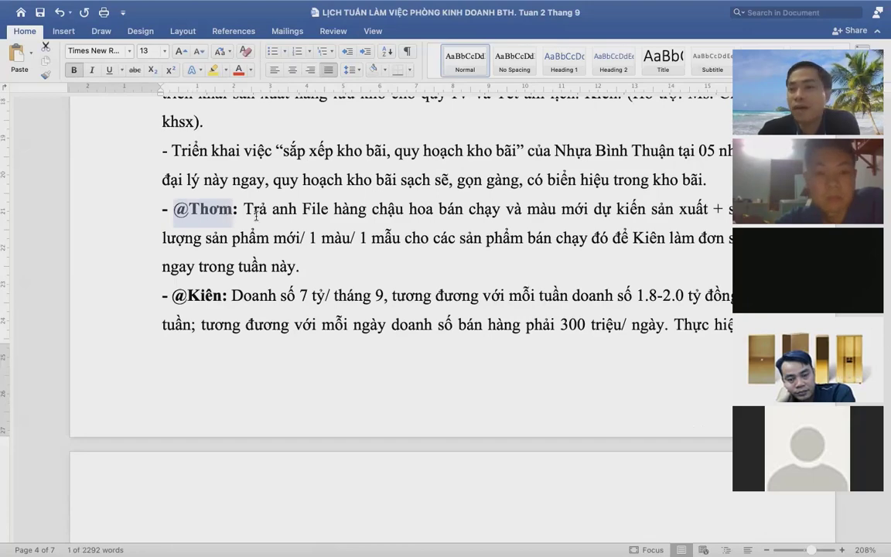
click(200, 193)
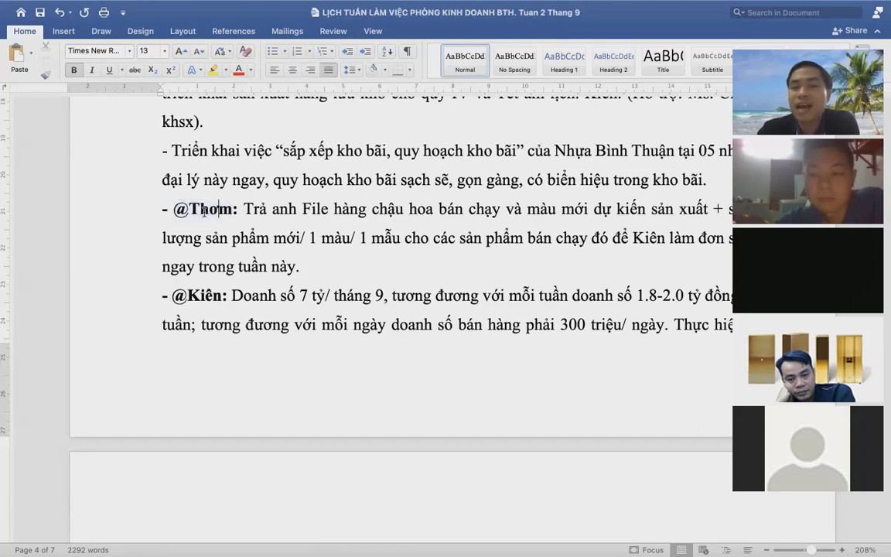
Read section 1.2 on the livestock farming product group, going over its sales and customer tasks
scroll(254, 313, down, 10)
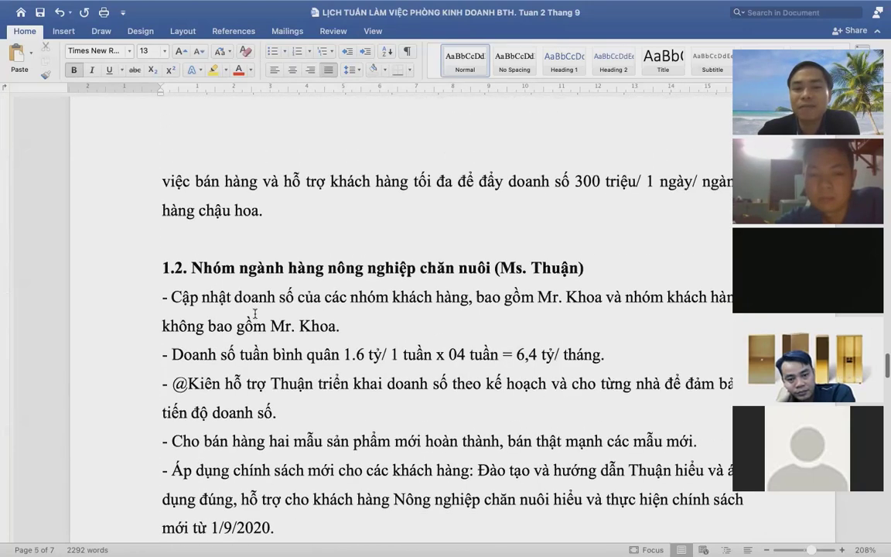
scroll(254, 312, down, 5)
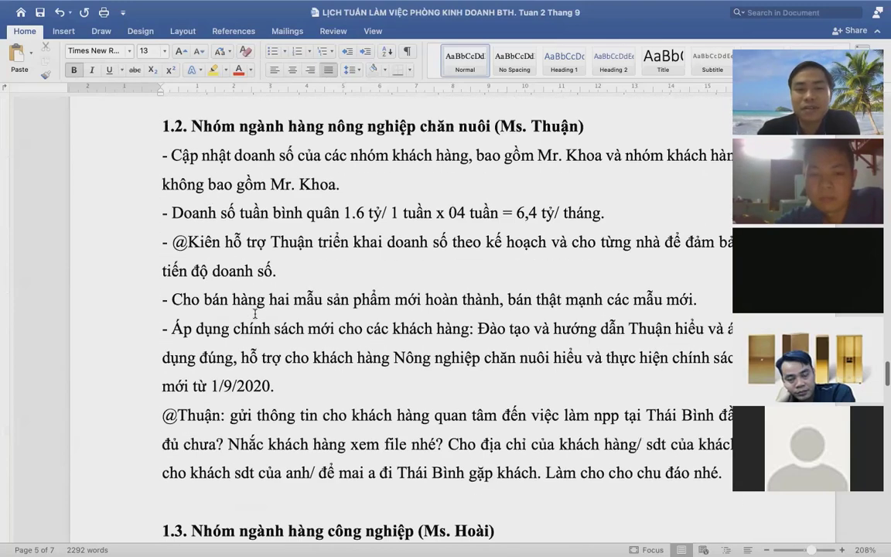
scroll(254, 312, up, 1)
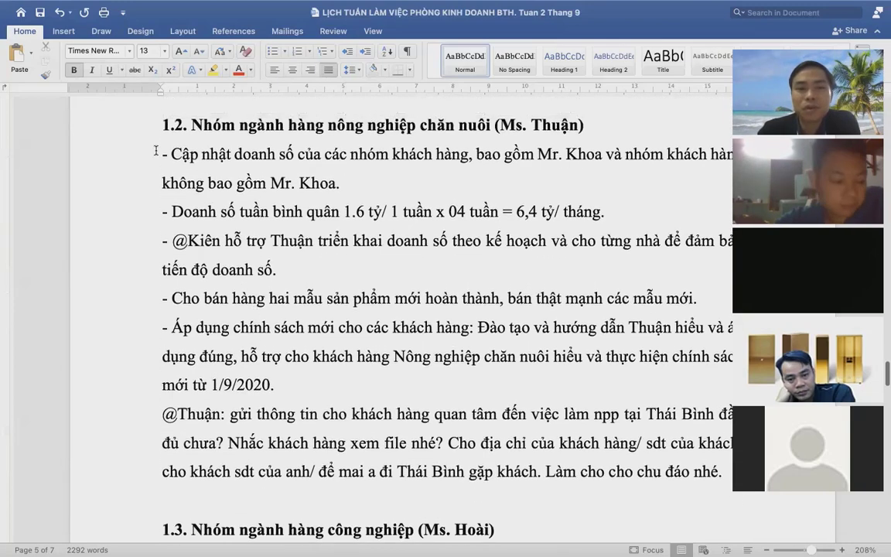
drag(155, 159, 461, 272)
click(448, 359)
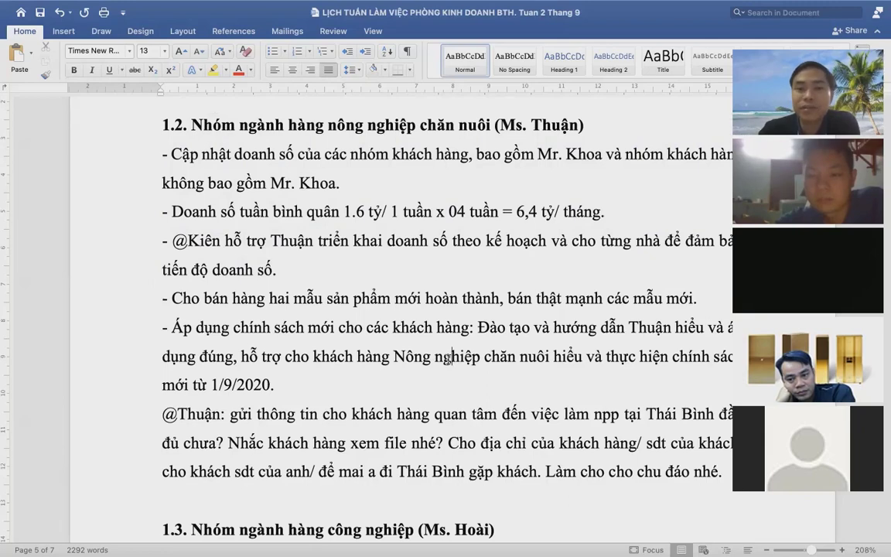
Read section 1.3 on the industrial product group and select its expected 9/2020 sales line
scroll(447, 359, down, 5)
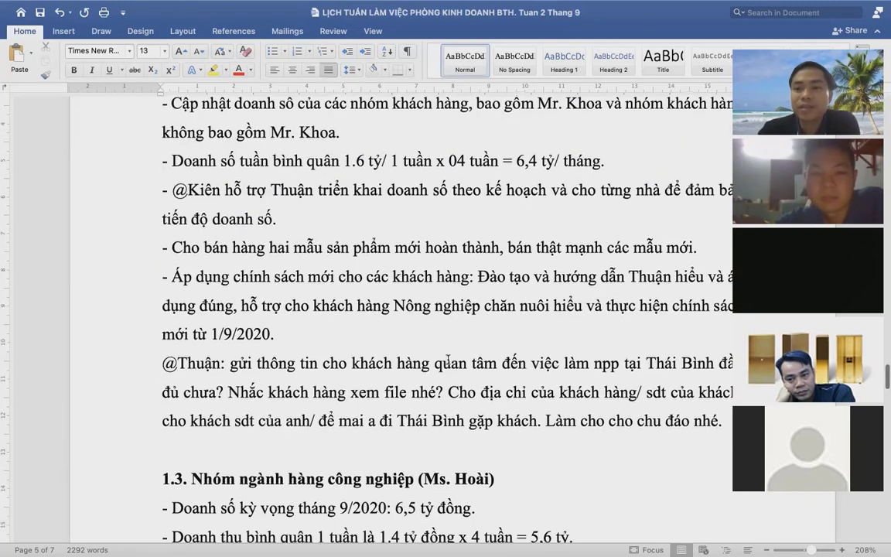
scroll(447, 359, down, 4)
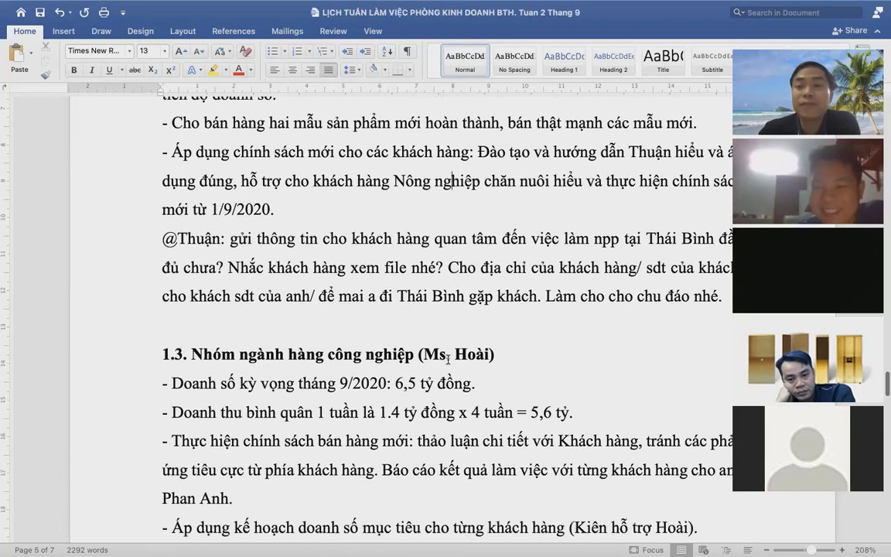
scroll(447, 358, down, 9)
scroll(447, 358, down, 3)
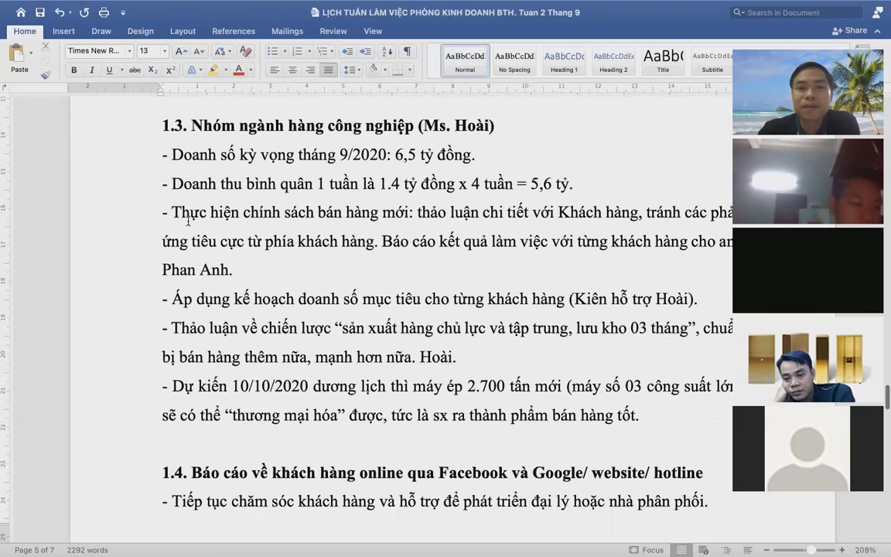
click(130, 154)
Read section 1.4 on online customers and section 1.5 with the reminders to staff
scroll(129, 195, down, 3)
scroll(129, 195, down, 13)
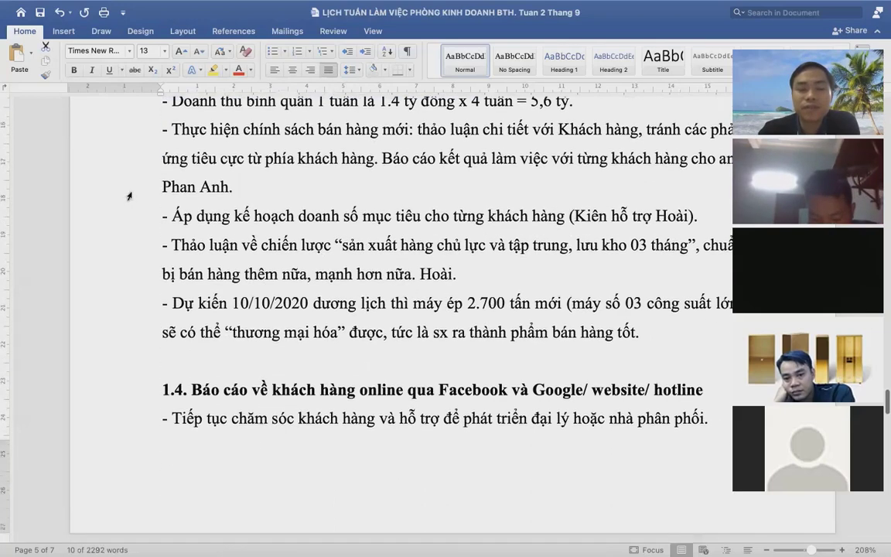
scroll(254, 257, down, 18)
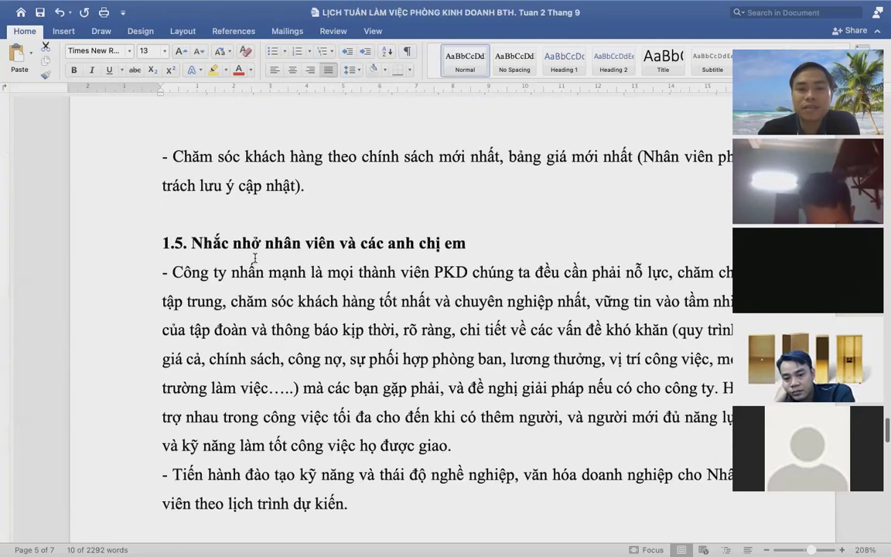
Go back over the weekly schedule's sections 1.3 and 1.4, then read the staff reminders in 1.5 and customer updates in 1.6
scroll(255, 257, down, 1)
scroll(254, 258, up, 20)
scroll(254, 257, down, 17)
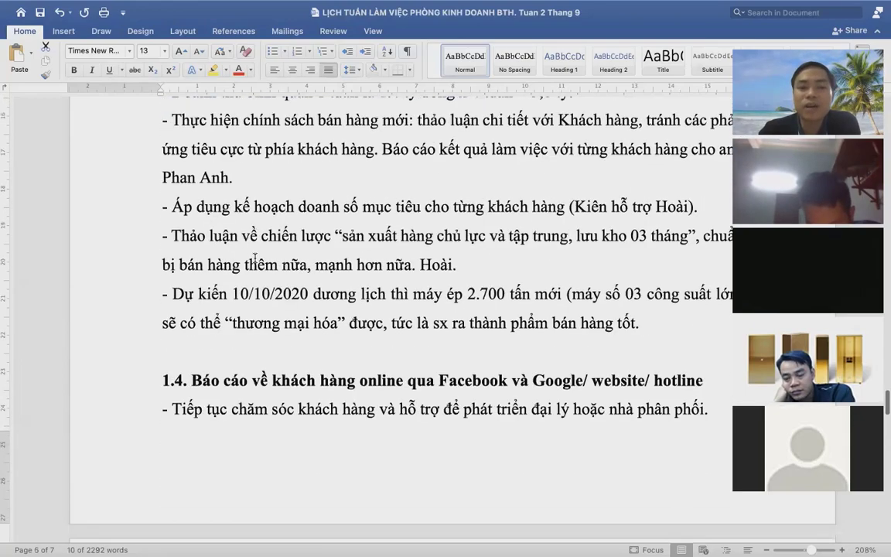
scroll(255, 259, down, 10)
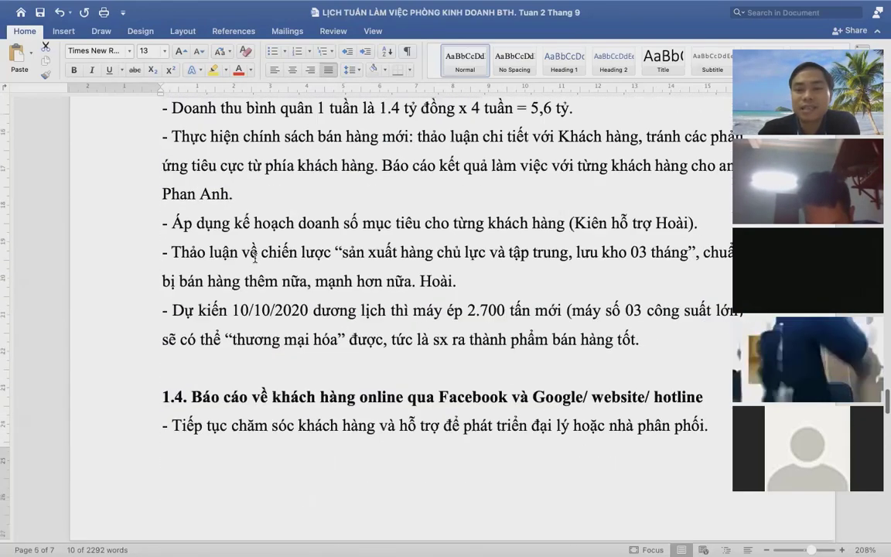
scroll(256, 259, up, 5)
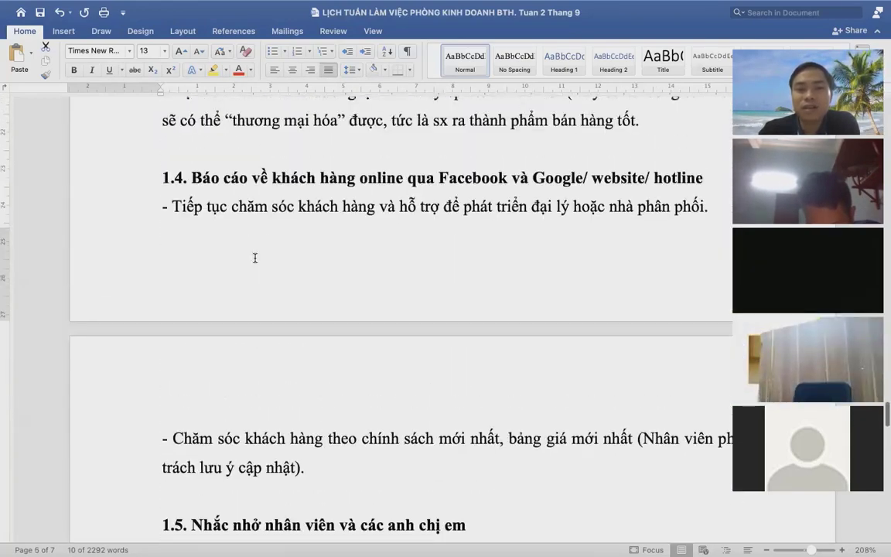
scroll(256, 258, down, 8)
scroll(256, 258, down, 15)
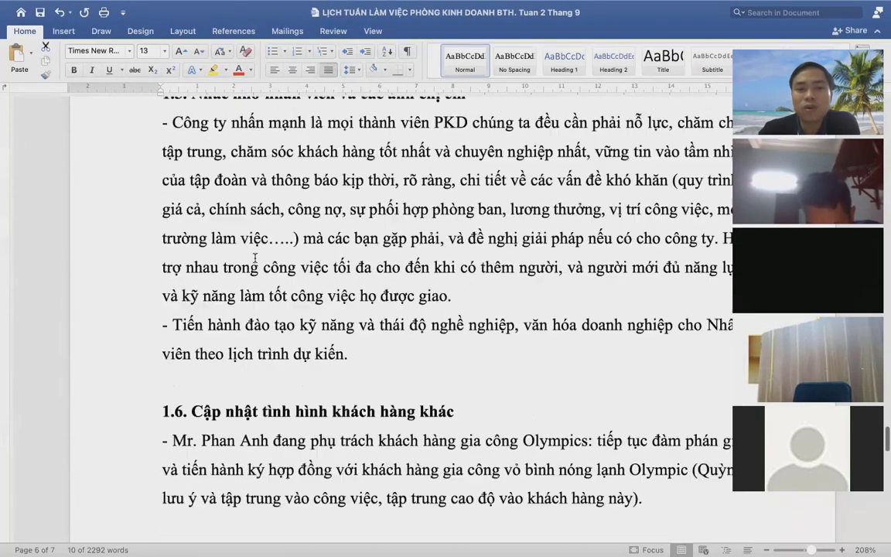
Read the weekly schedule from section 1.7 on debt collection through parts II and III to the end of the document
scroll(255, 259, down, 3)
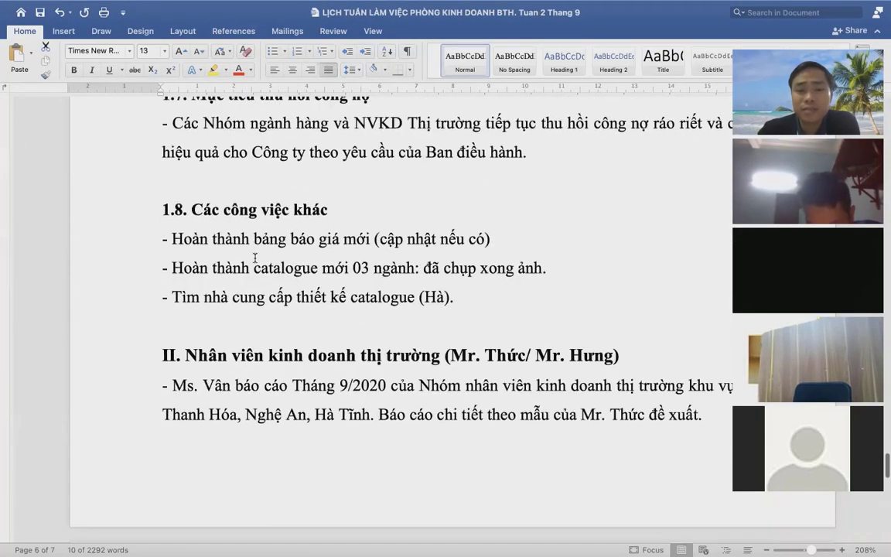
scroll(255, 259, down, 17)
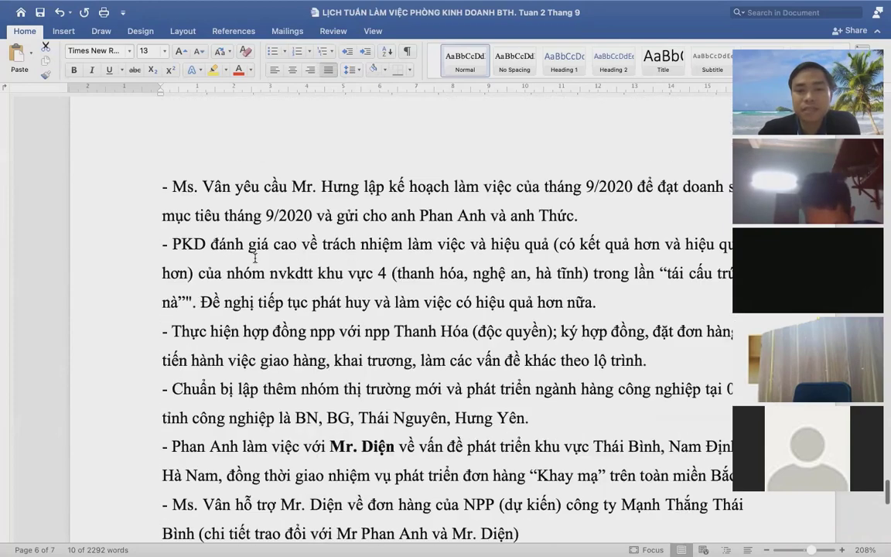
scroll(255, 258, down, 9)
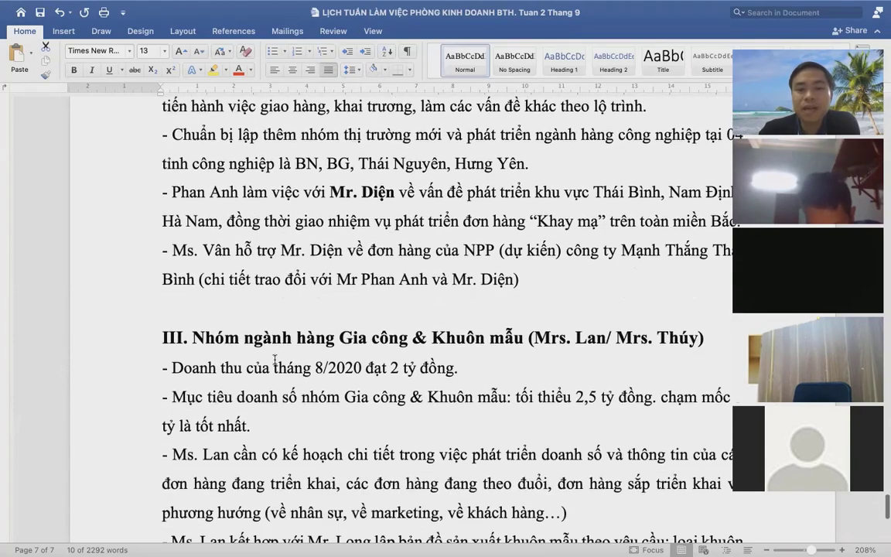
scroll(275, 360, down, 7)
scroll(275, 360, down, 4)
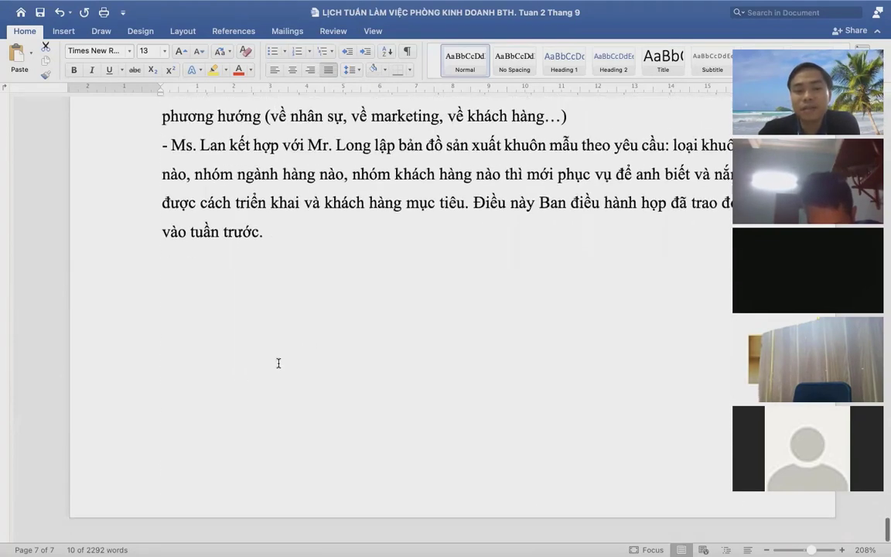
Return to the start of the weekly schedule and close the document, saving its changes
scroll(275, 360, up, 20)
scroll(279, 364, up, 20)
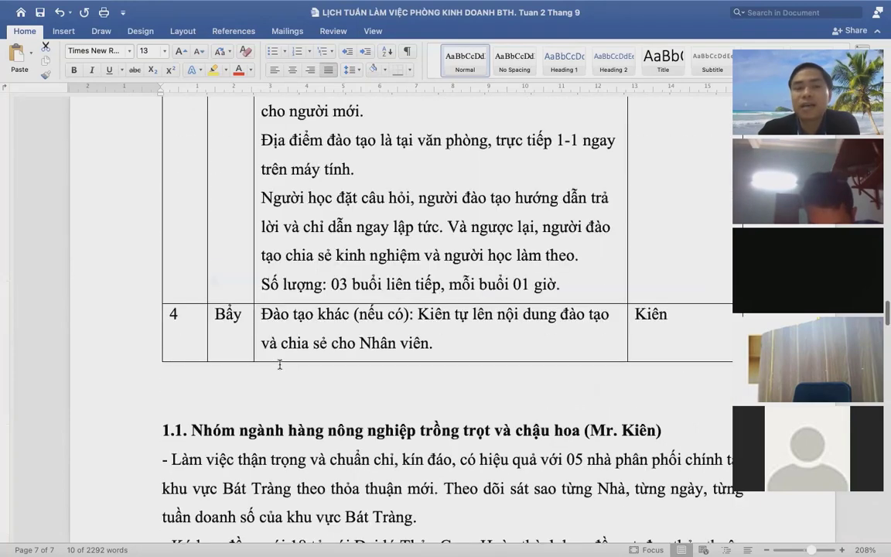
scroll(255, 328, up, 20)
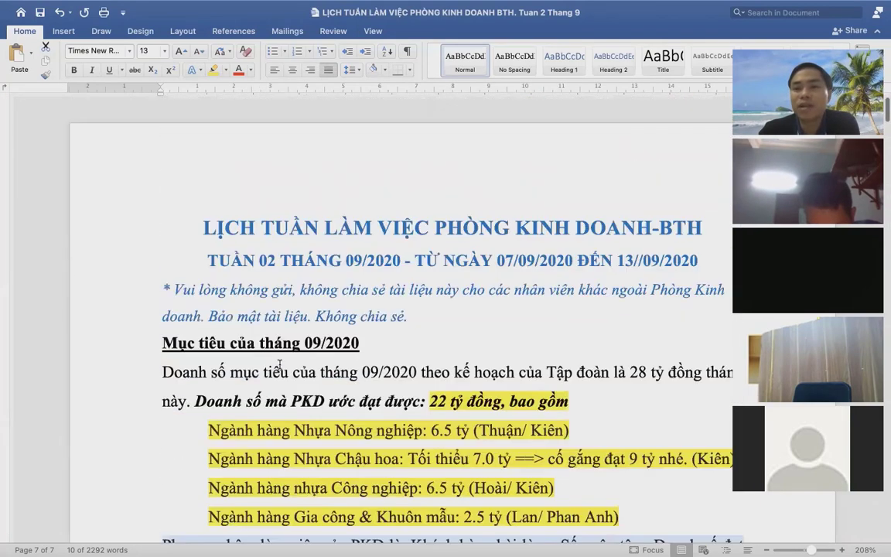
mouse_move(2, 6)
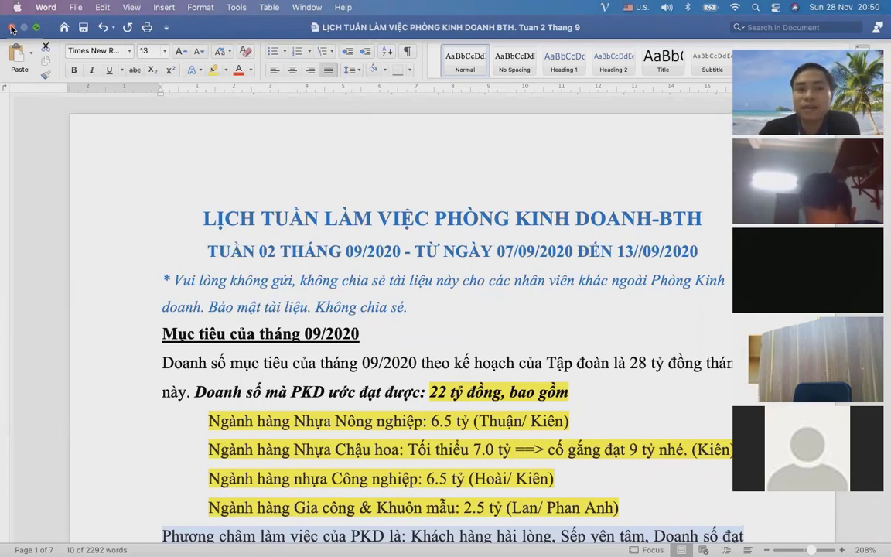
click(11, 29)
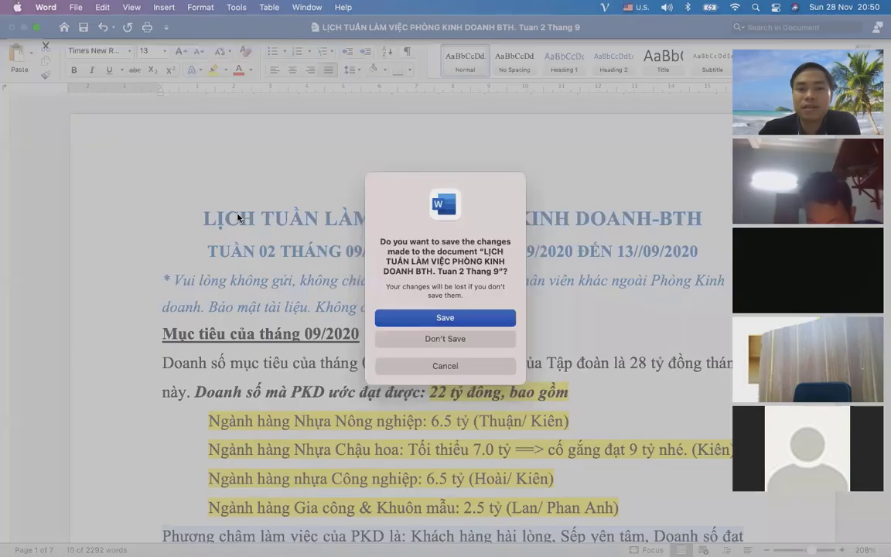
click(463, 316)
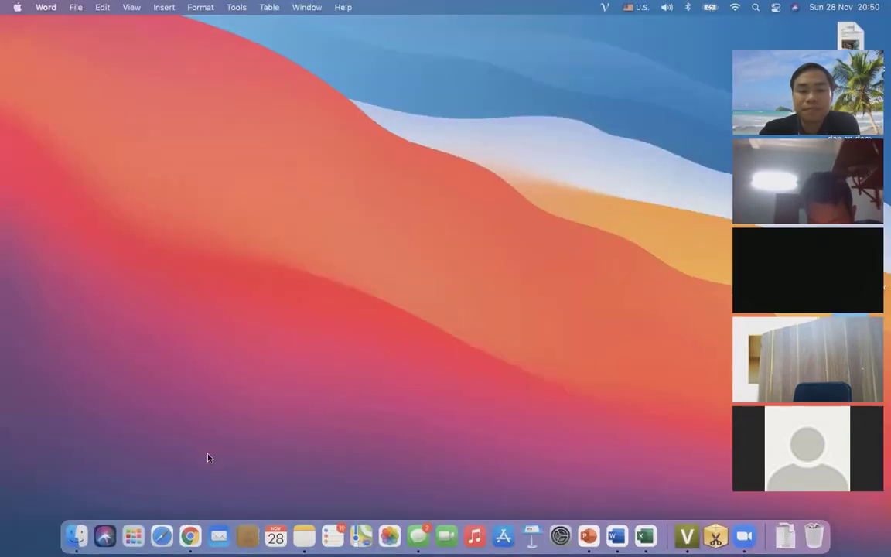
Switch to Finder and look through the BTH folder's weekly schedules, business plans and marketing plan files
click(76, 535)
scroll(294, 250, up, 15)
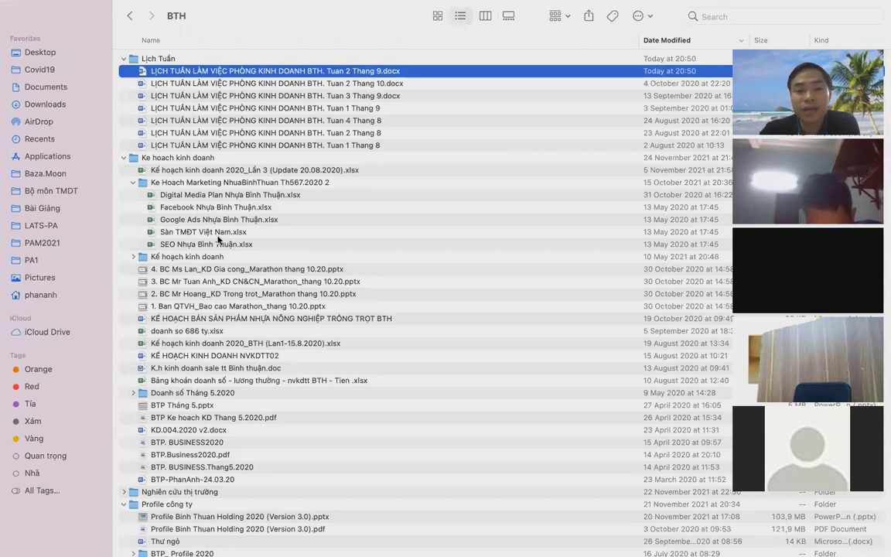
scroll(220, 228, down, 1)
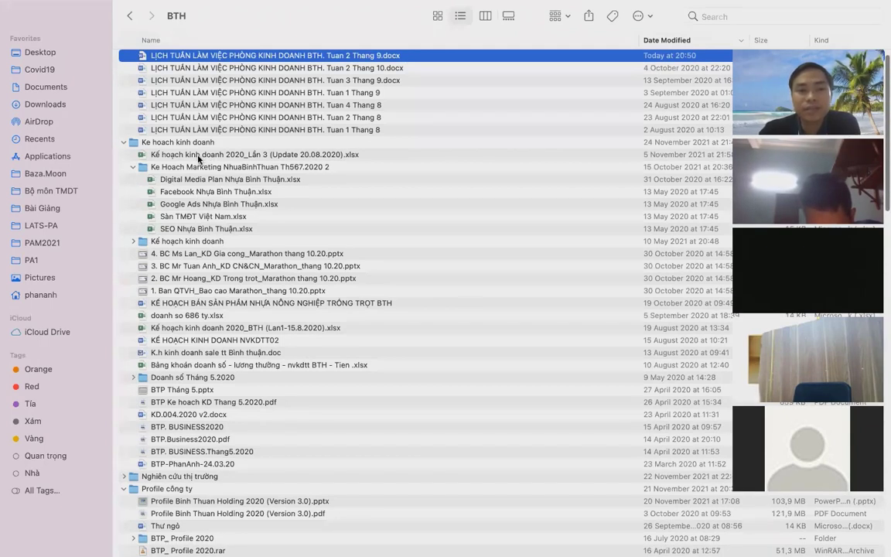
scroll(238, 249, down, 3)
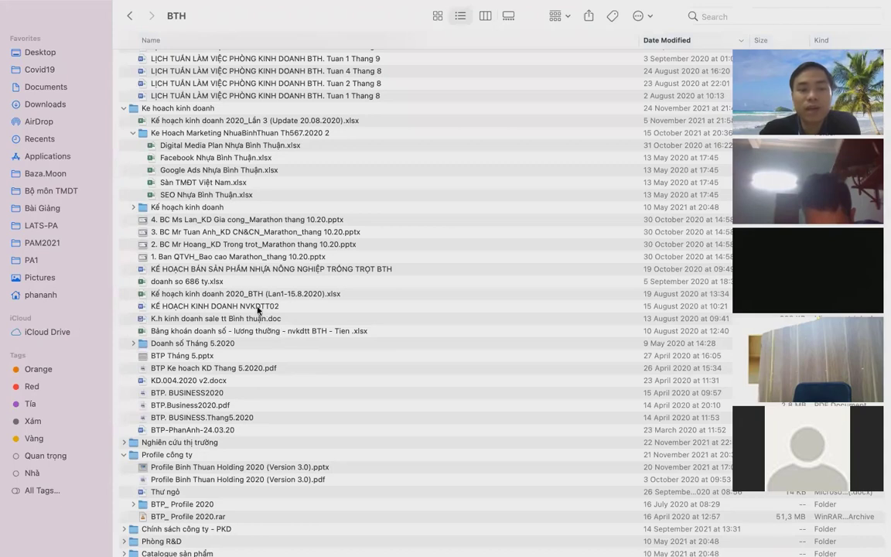
scroll(258, 309, down, 5)
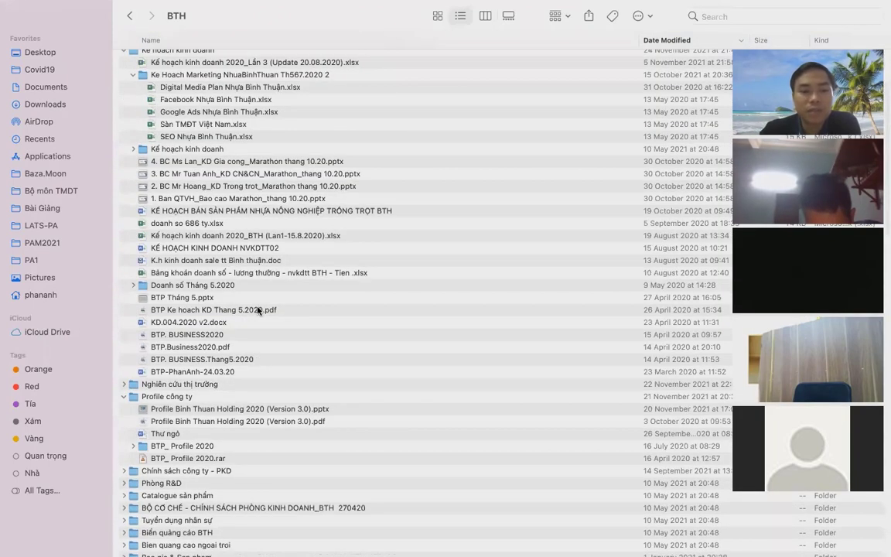
scroll(261, 307, up, 10)
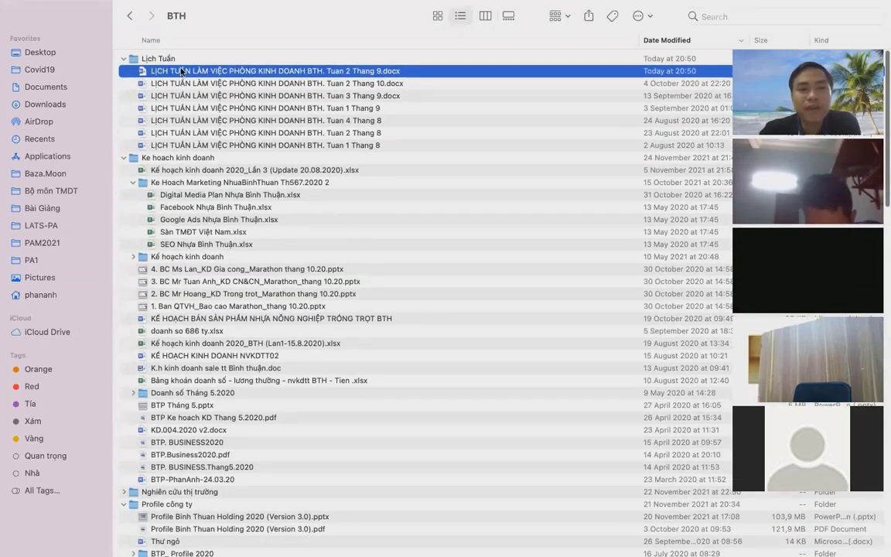
Collapse and re-expand the Lịch Tuần folder, and look over the remaining company profile, policy and product folders in BTH
click(124, 59)
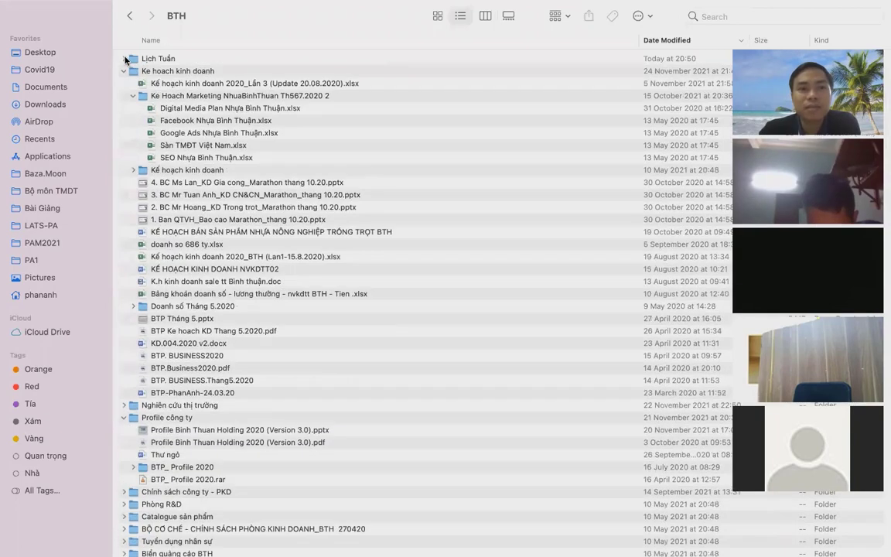
click(124, 60)
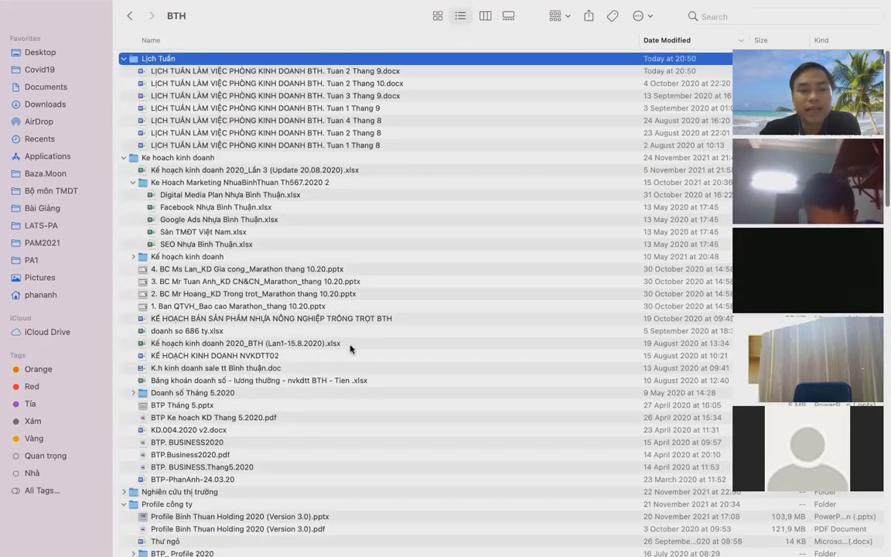
scroll(349, 349, down, 5)
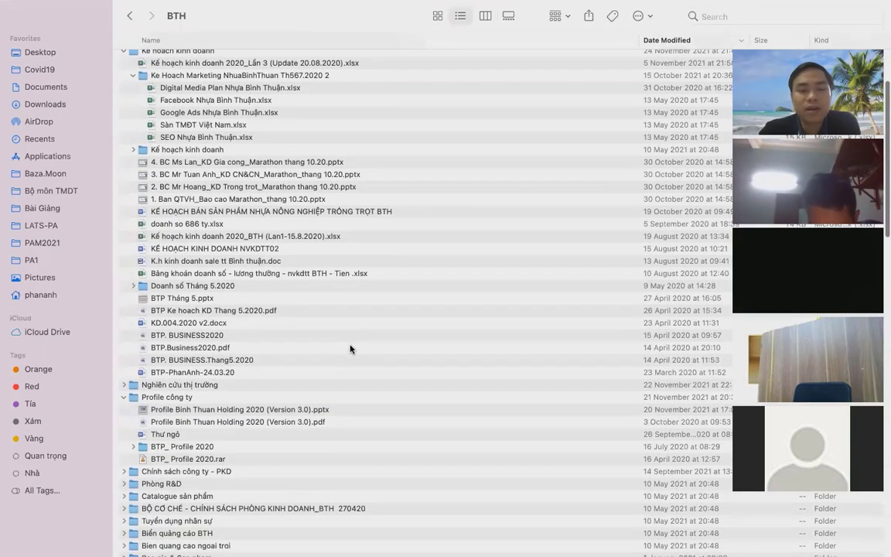
scroll(350, 349, down, 2)
scroll(250, 314, down, 2)
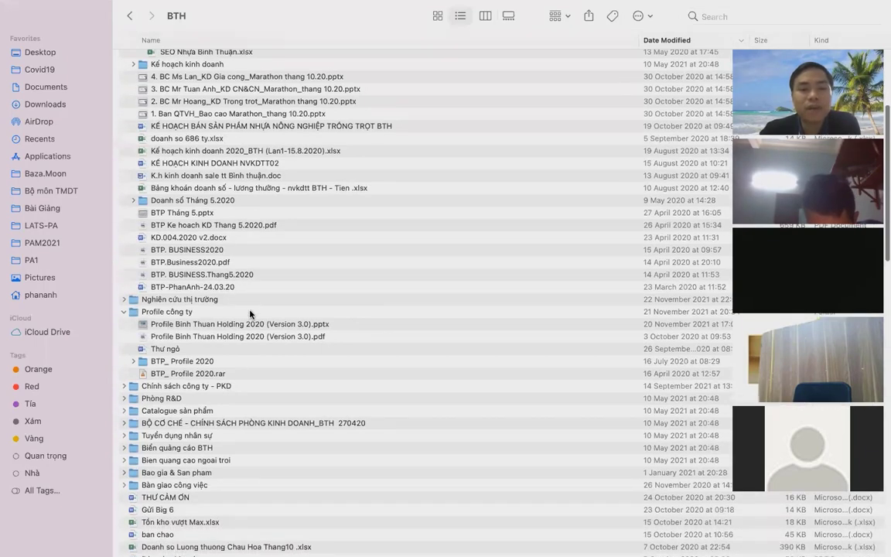
scroll(250, 314, down, 3)
scroll(278, 382, up, 4)
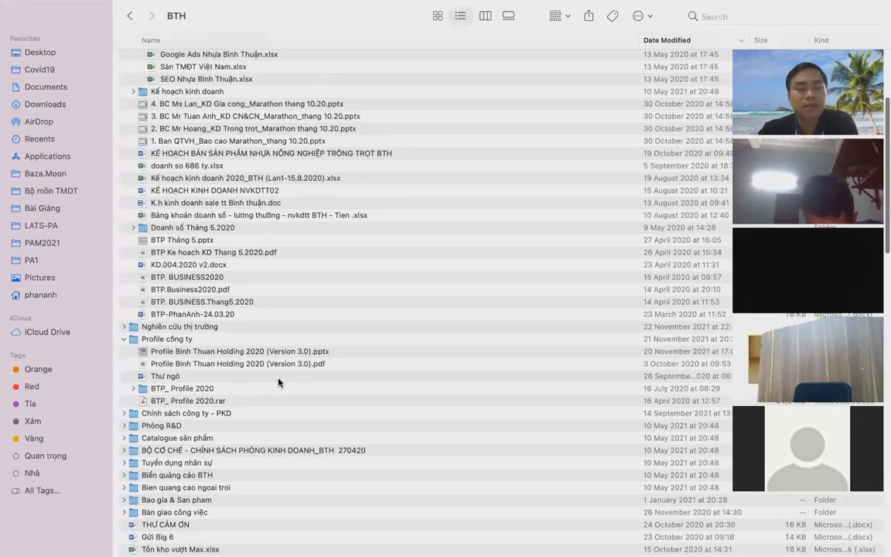
Search this Mac for file names matching "lich tuan baza" and open Bao cao cv ngay & Lich tuan LV (Baza).xlsx
key(super+f)
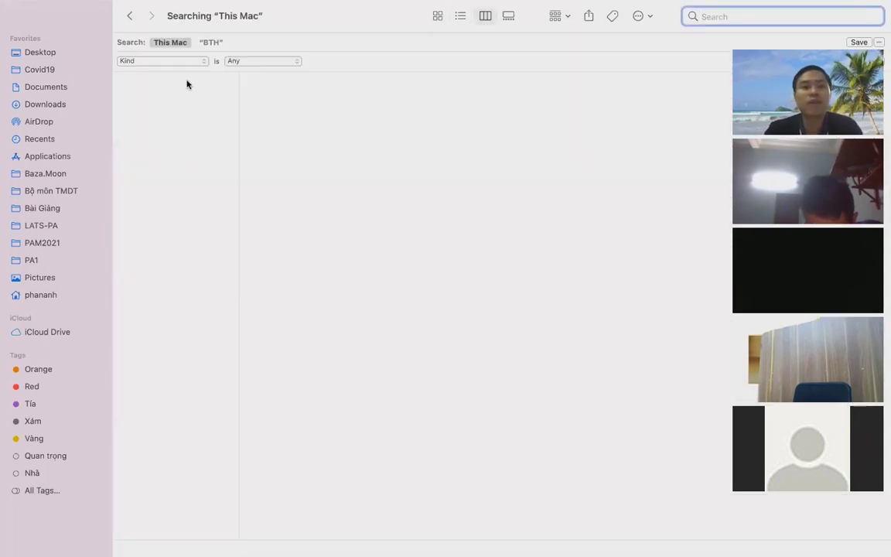
click(171, 61)
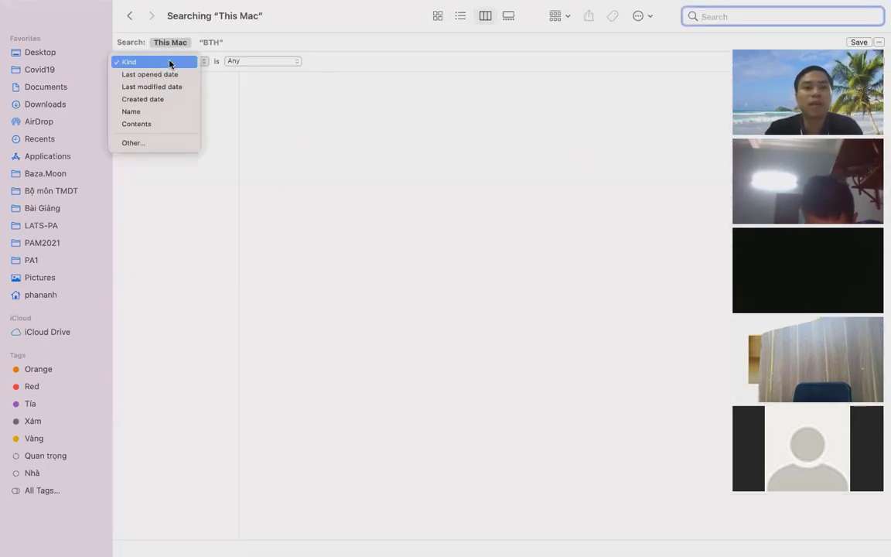
click(171, 112)
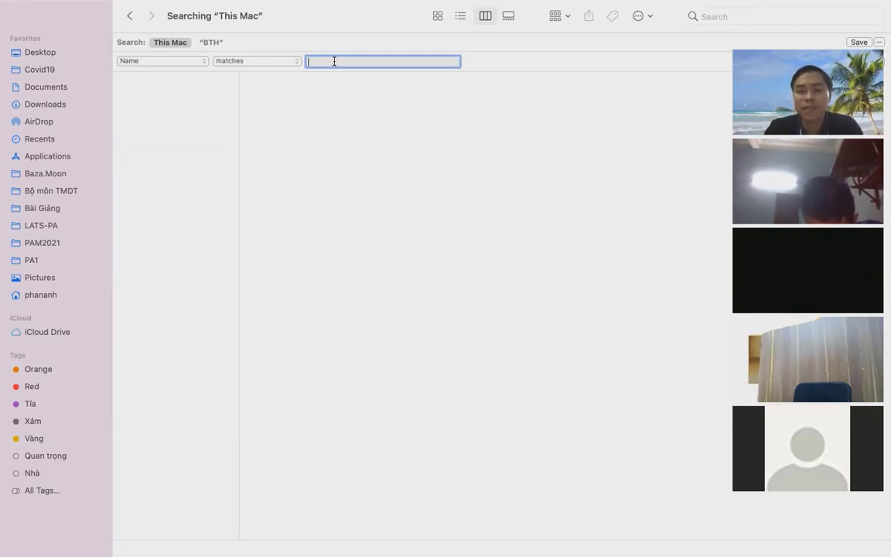
text(lich tuan)
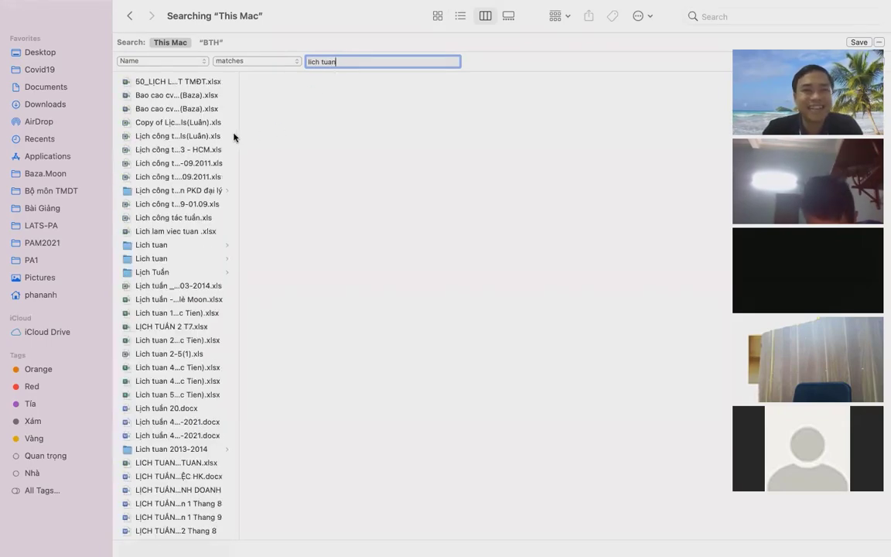
drag(238, 133, 318, 154)
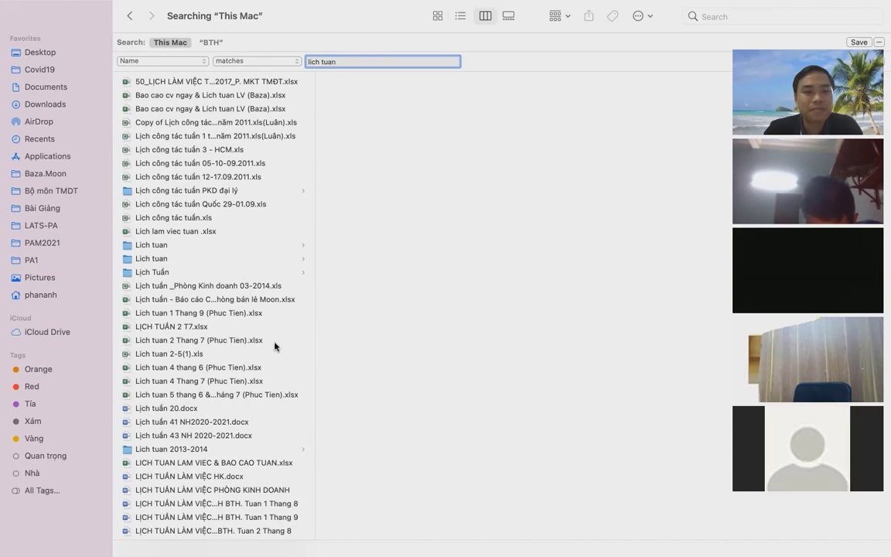
text(baza)
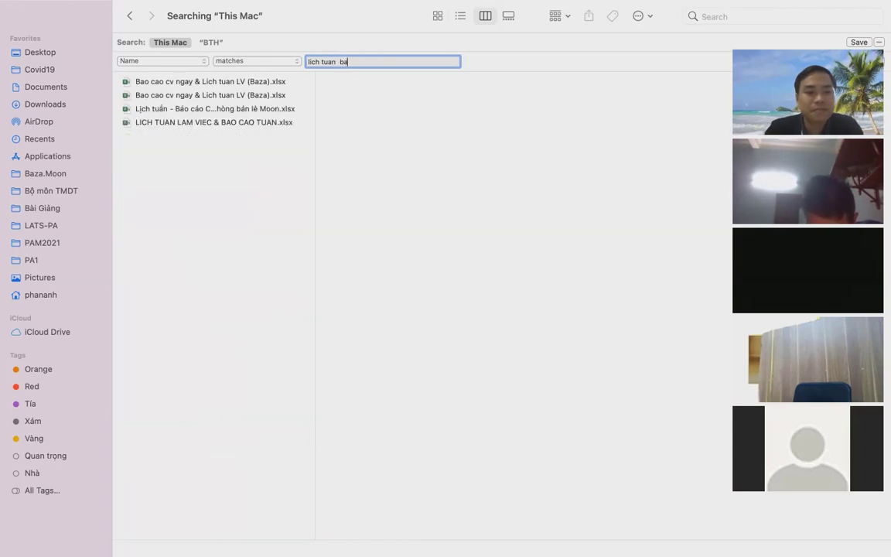
double_click(197, 80)
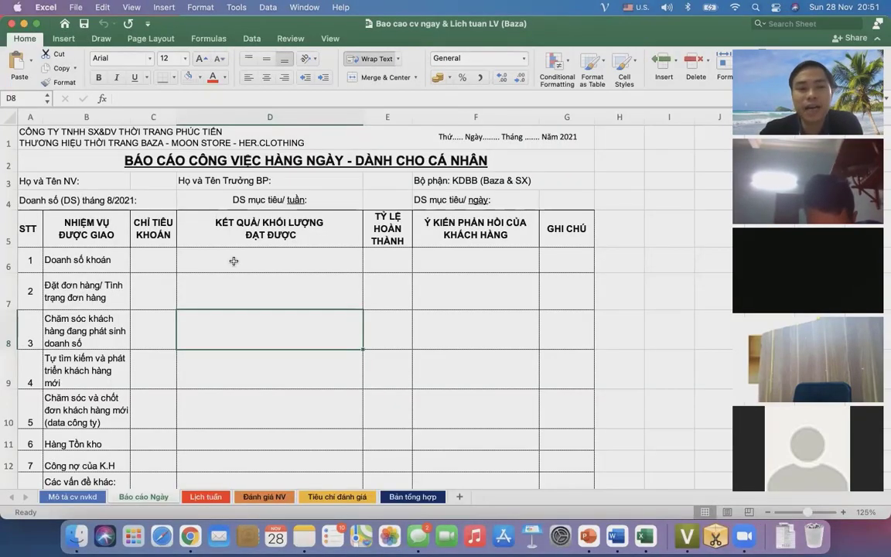
Read the individual daily work report template on the Báo cáo Ngày sheet, including the filling and submission rules beneath the table
scroll(234, 262, down, 5)
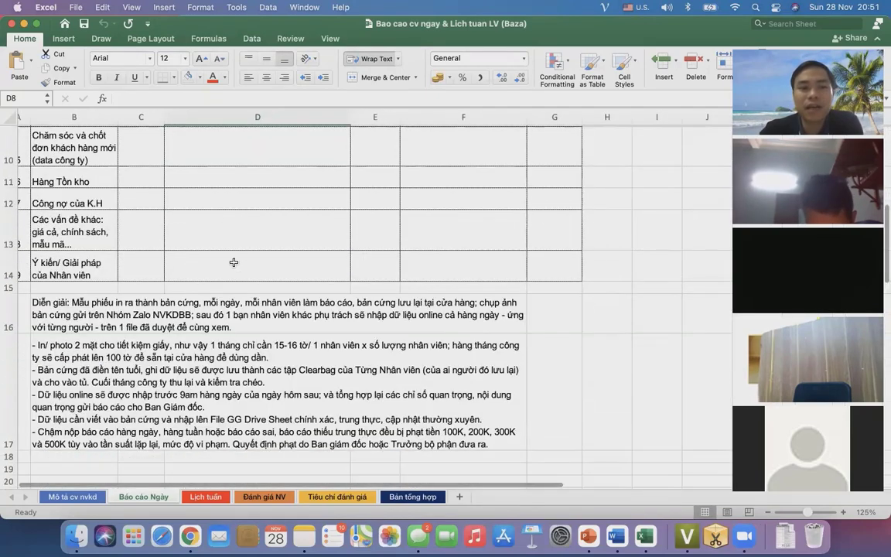
scroll(234, 262, up, 5)
scroll(234, 262, down, 5)
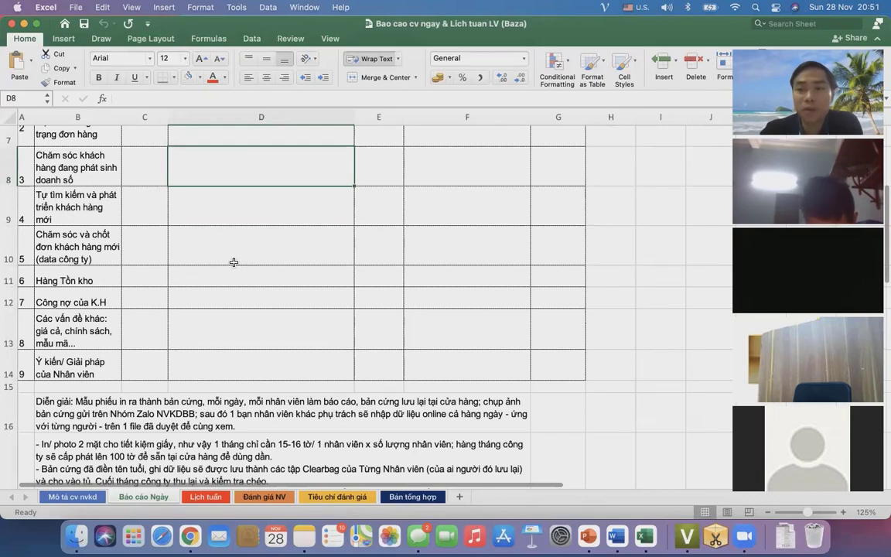
scroll(234, 262, down, 3)
scroll(210, 270, up, 6)
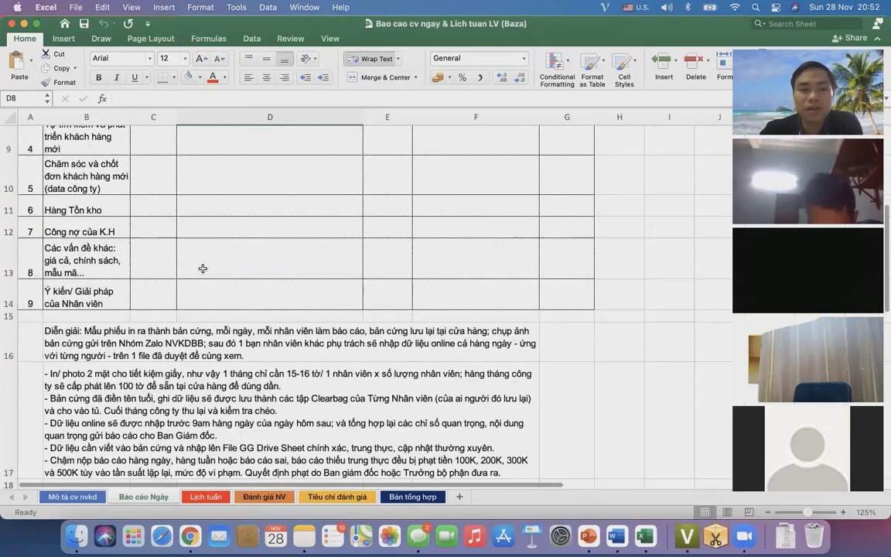
Show the Mô tả cv nvkd sheet and look through the Baza wholesale staff list with positions, job descriptions and salaries
click(69, 497)
scroll(171, 394, up, 3)
scroll(172, 394, up, 3)
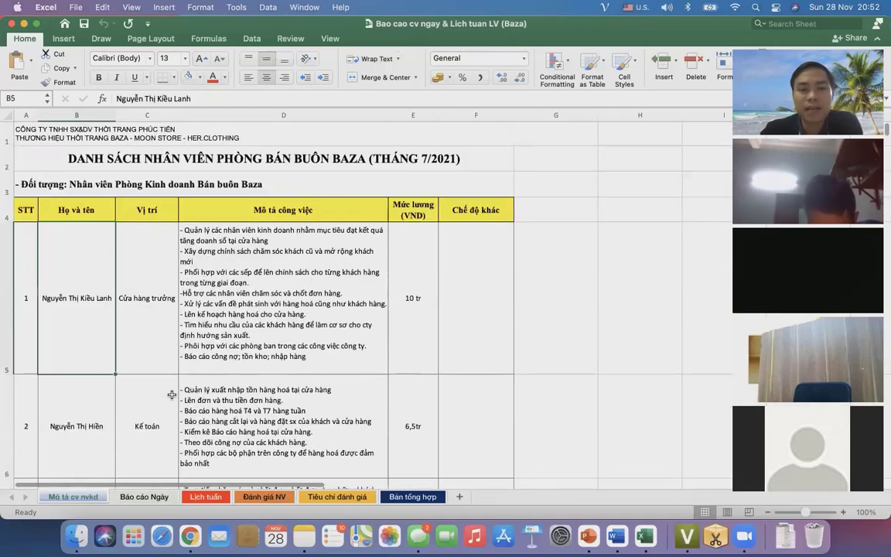
scroll(172, 394, down, 5)
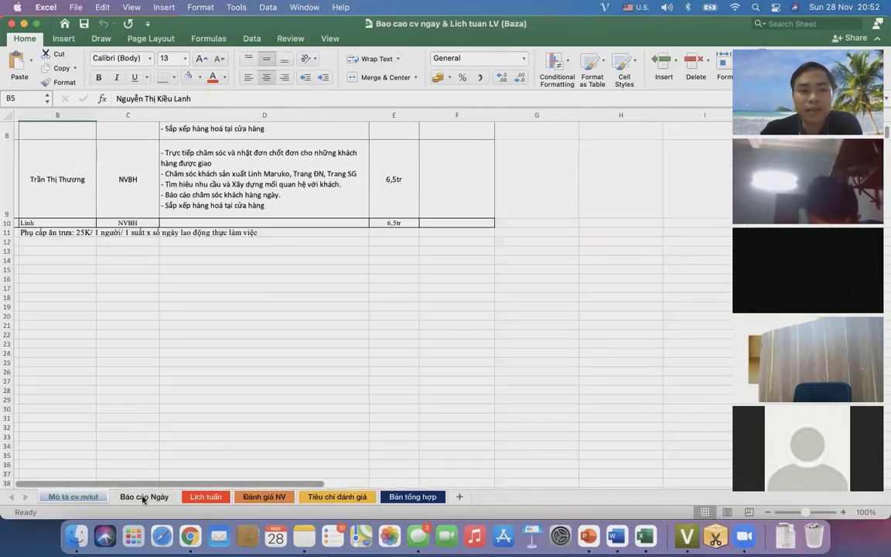
Return to the Báo cáo Ngày sheet and review the individual daily work report form and the explanatory rules beneath it
click(144, 497)
scroll(342, 201, down, 2)
scroll(342, 201, left, 2)
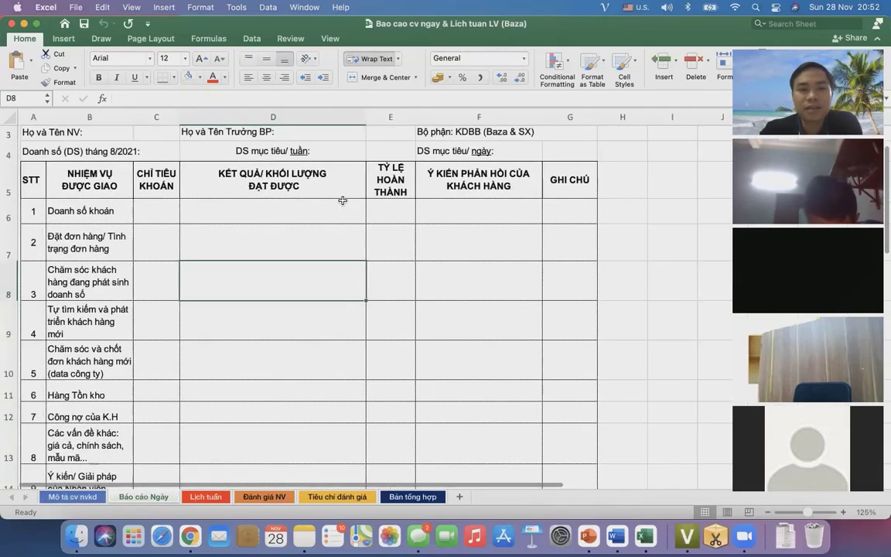
scroll(342, 200, down, 3)
scroll(343, 200, up, 5)
scroll(343, 200, down, 1)
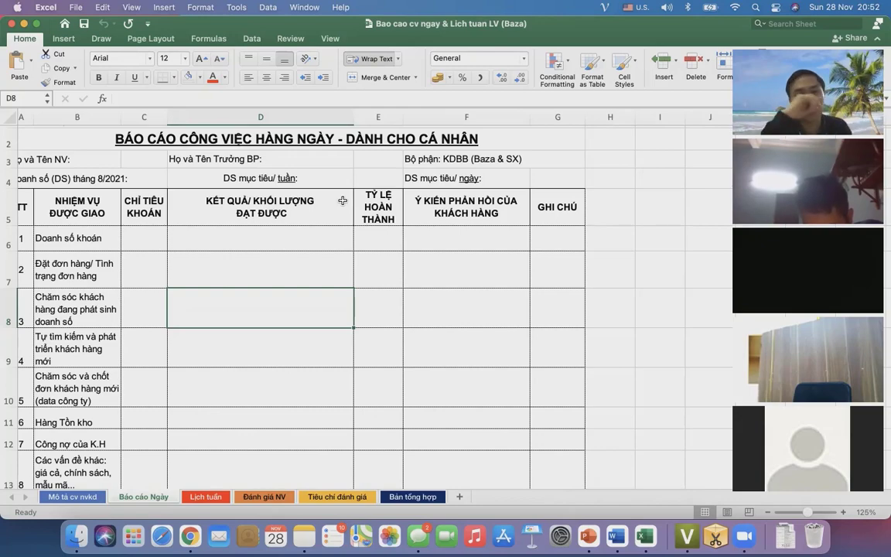
scroll(261, 282, down, 5)
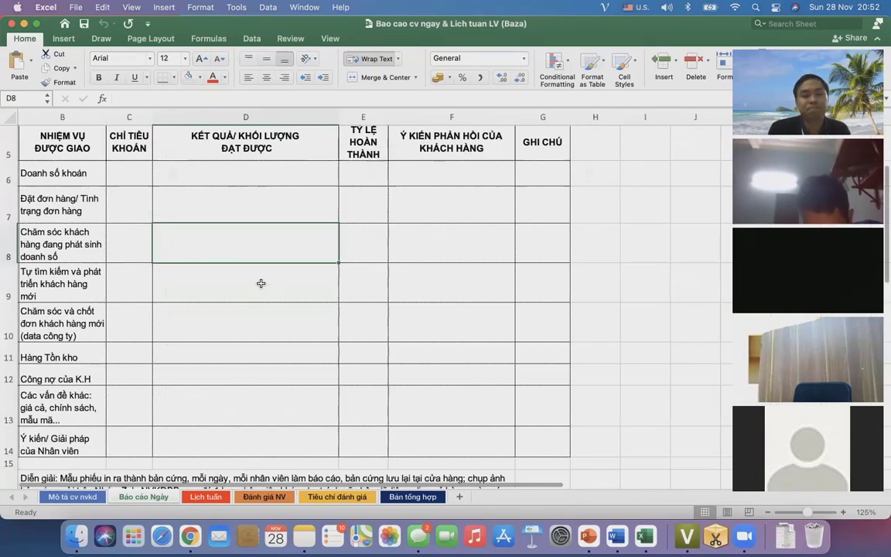
scroll(261, 283, down, 6)
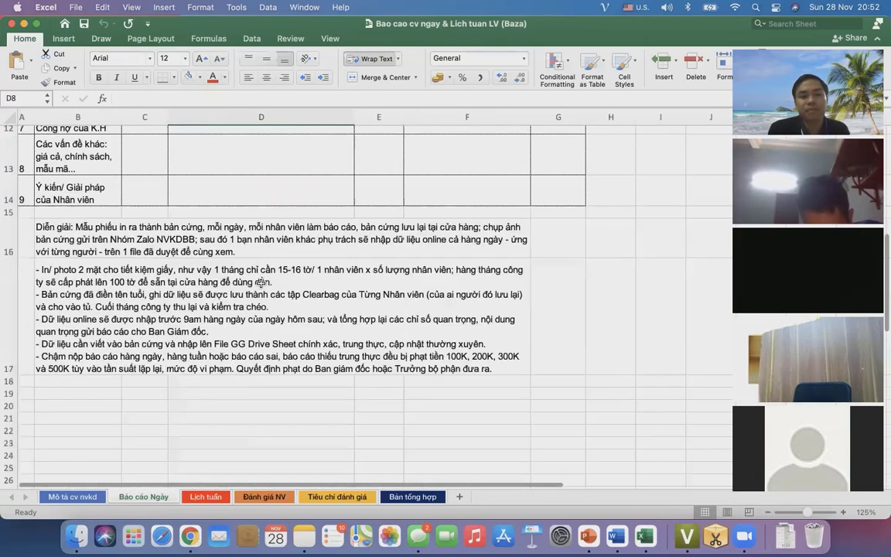
Show the Lịch tuần sheet and look over the target rows of the individual weekly work schedule registration form
click(205, 496)
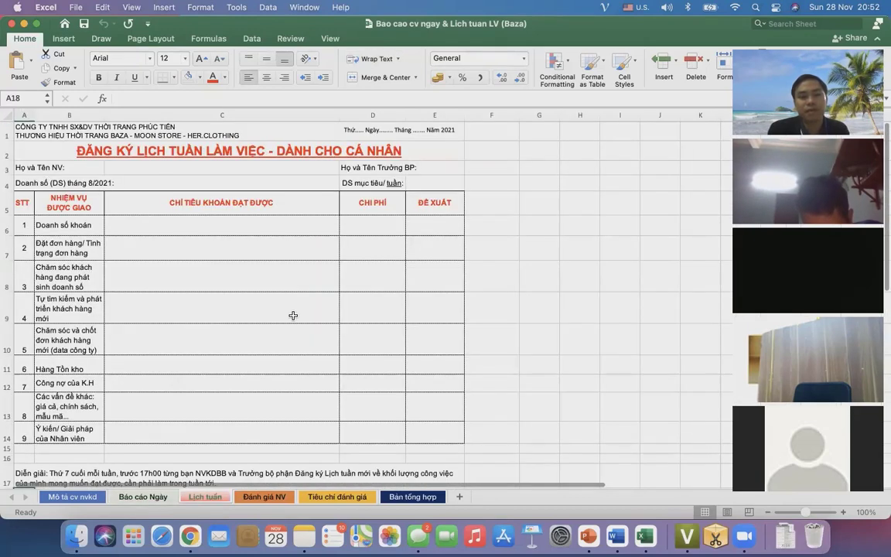
click(164, 239)
click(176, 341)
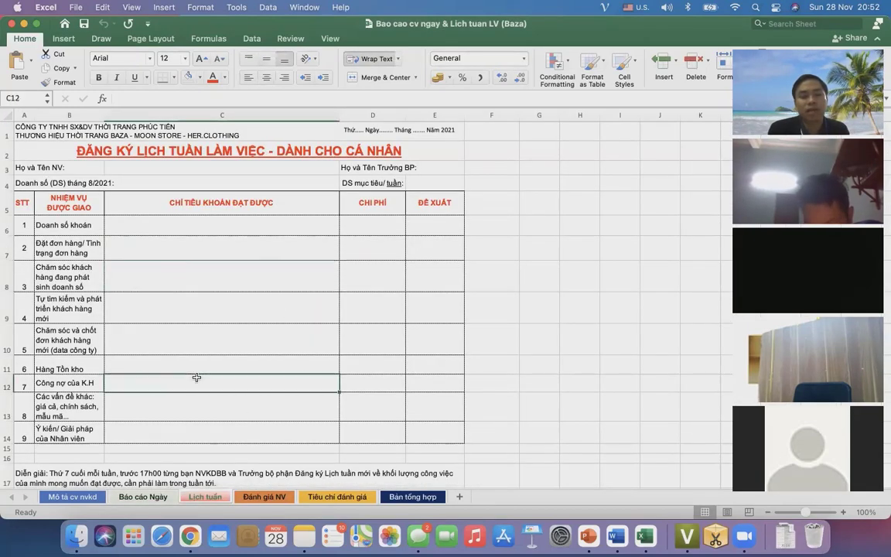
click(231, 381)
scroll(257, 417, down, 4)
Show the Đánh giá NV sheet and highlight the staff rows and the evaluation criteria headings from Doanh số to Điểm quy đổi
click(263, 496)
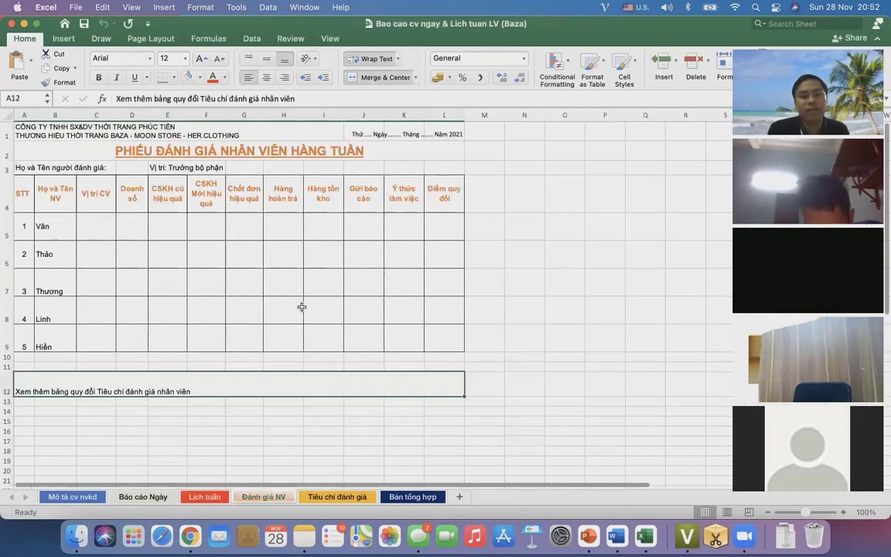
drag(114, 222, 422, 318)
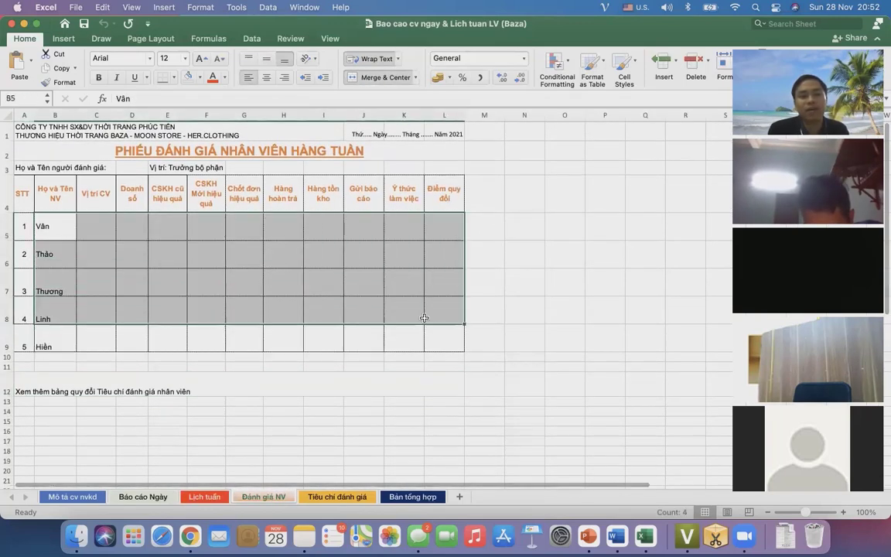
click(444, 310)
drag(135, 196, 434, 199)
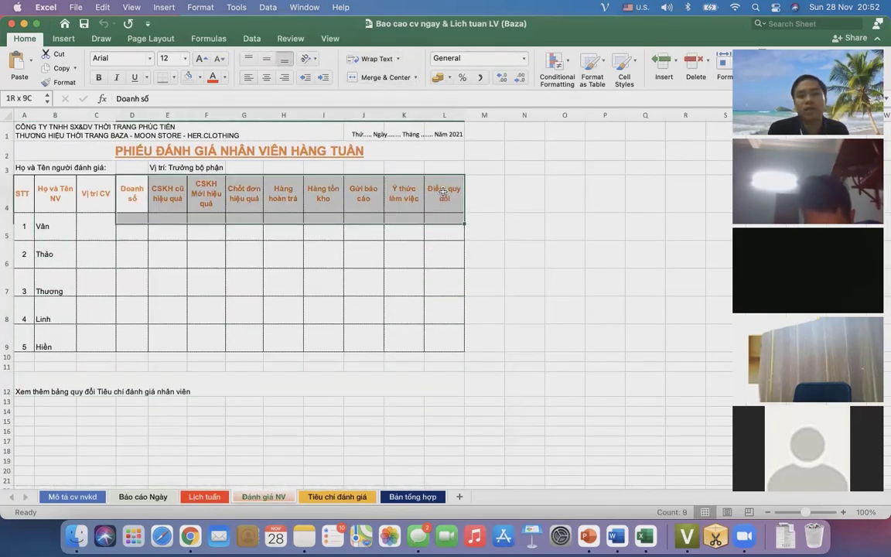
Show the Tiêu chí đánh giá sheet and highlight the criteria, weights and scoring levels of Table 1 for wholesale sales staff
click(338, 498)
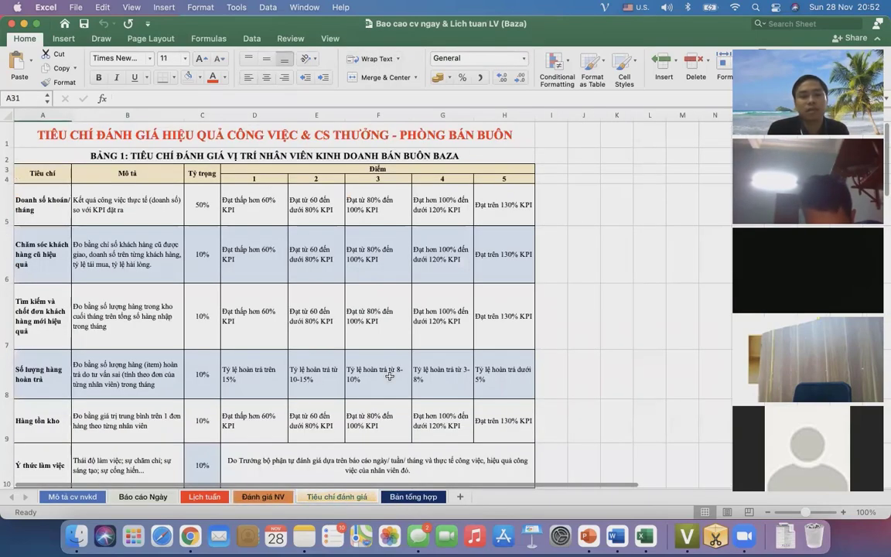
scroll(77, 235, down, 1)
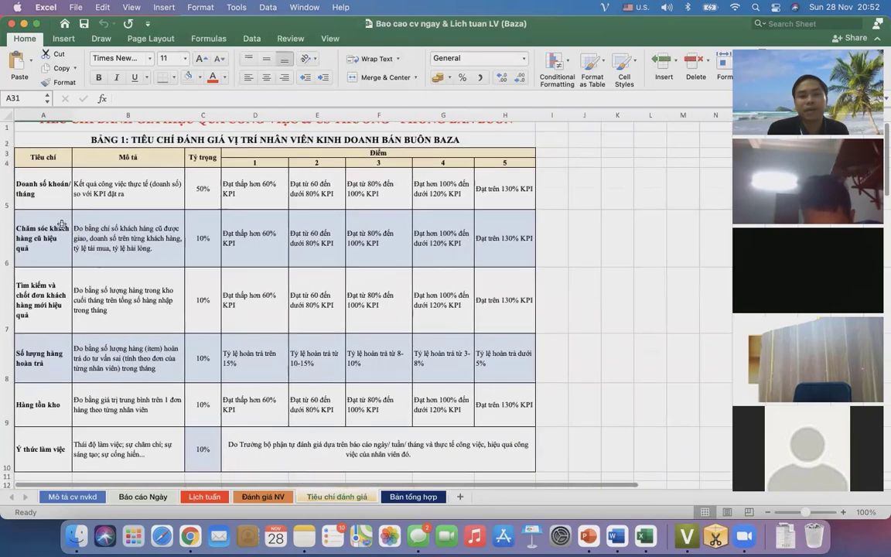
drag(42, 190, 242, 287)
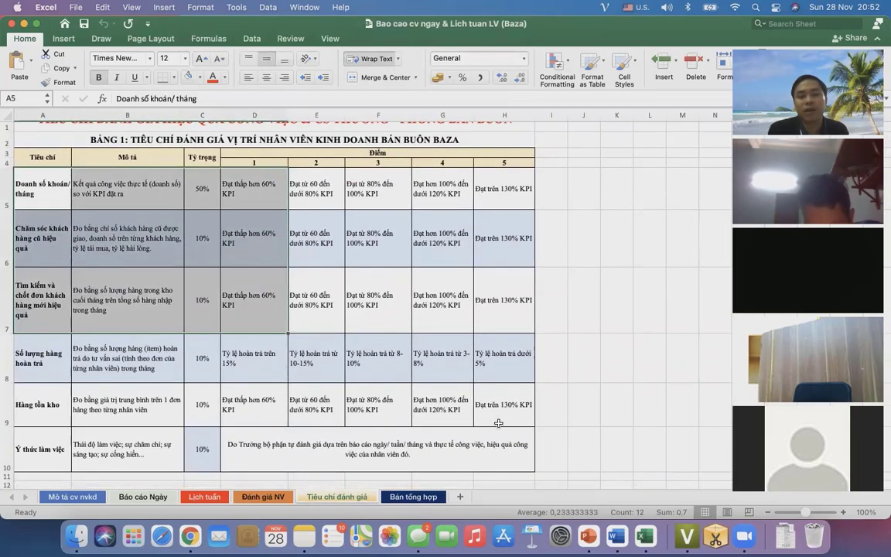
click(209, 341)
drag(42, 190, 465, 442)
scroll(465, 441, up, 2)
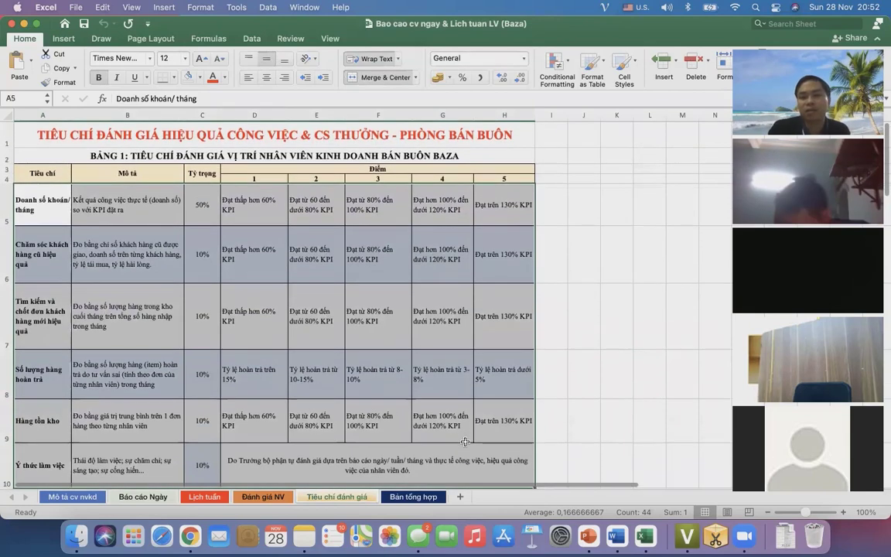
click(463, 299)
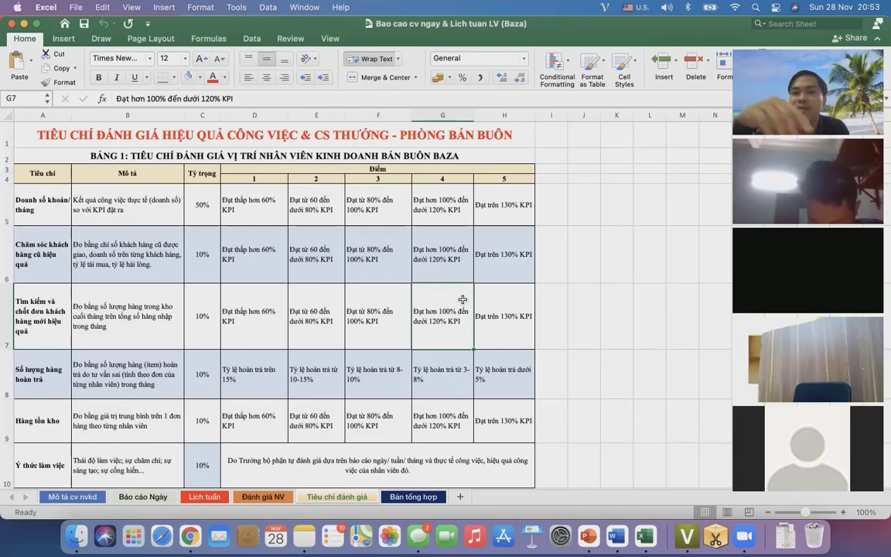
Point out the Doanh số khoán/tháng criterion in Table 1 and look over its description and scoring levels
click(85, 255)
click(57, 194)
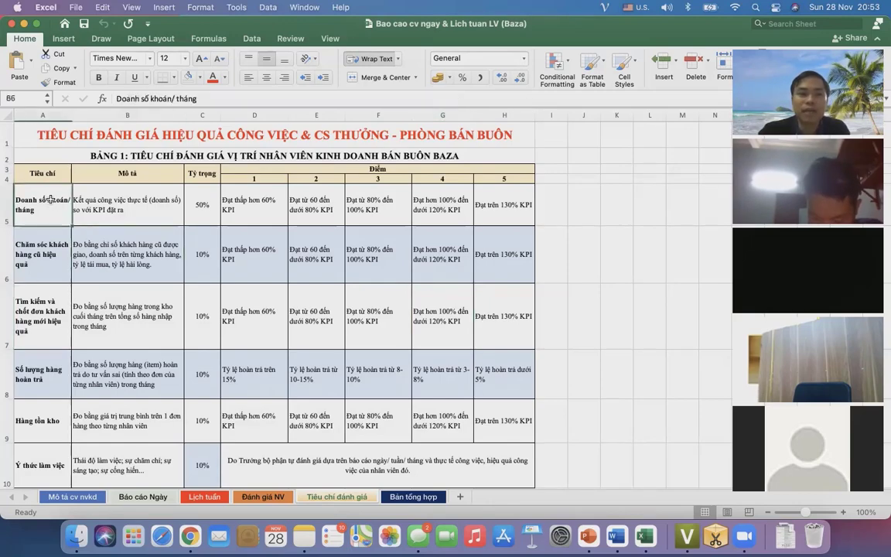
scroll(128, 244, down, 5)
scroll(128, 244, up, 5)
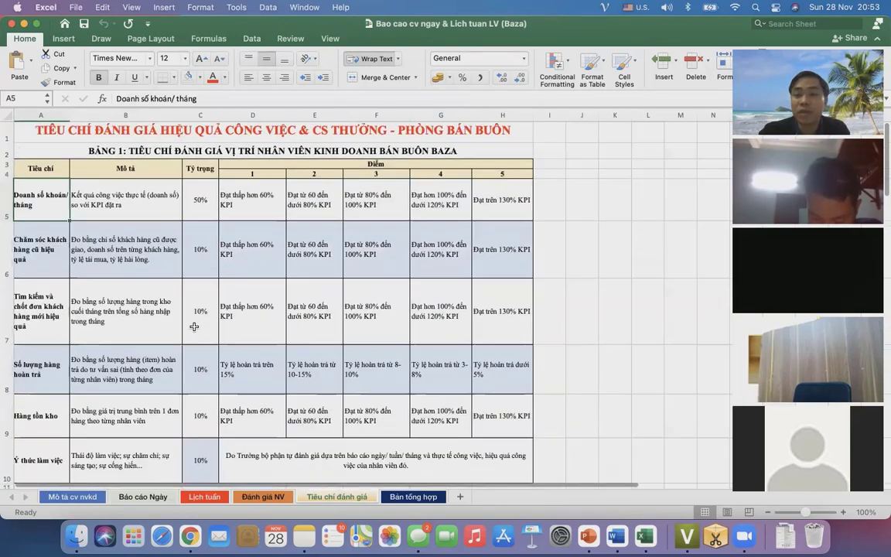
scroll(194, 327, down, 3)
scroll(194, 326, right, 1)
scroll(195, 326, left, 1)
scroll(194, 326, up, 3)
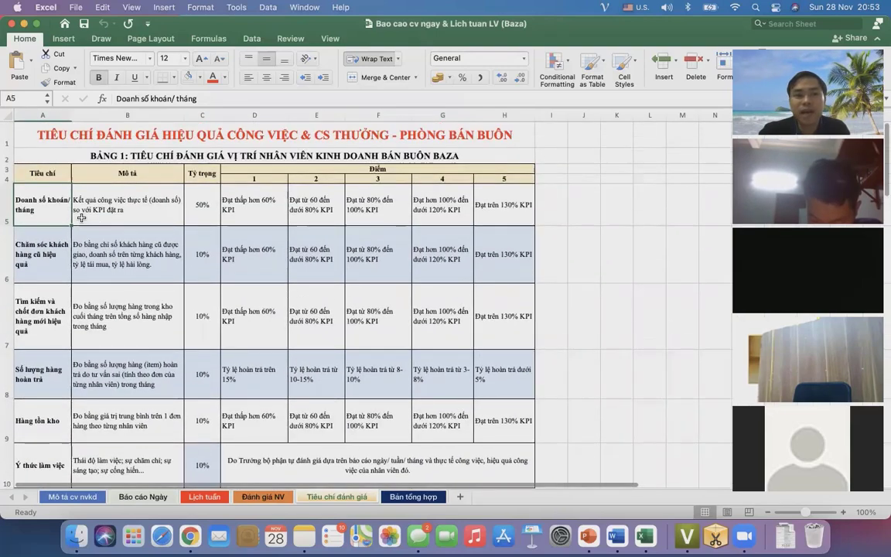
Go through the remaining Table 1 criteria, from Chăm sóc khách hàng cũ hiệu quả to Ý thức làm việc and its department-head assessment note
click(53, 255)
scroll(52, 247, down, 3)
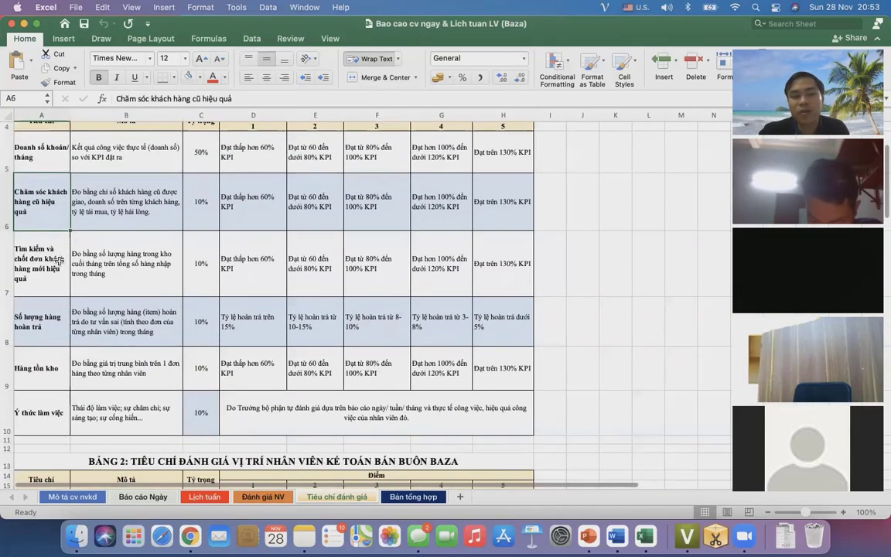
click(54, 260)
click(66, 301)
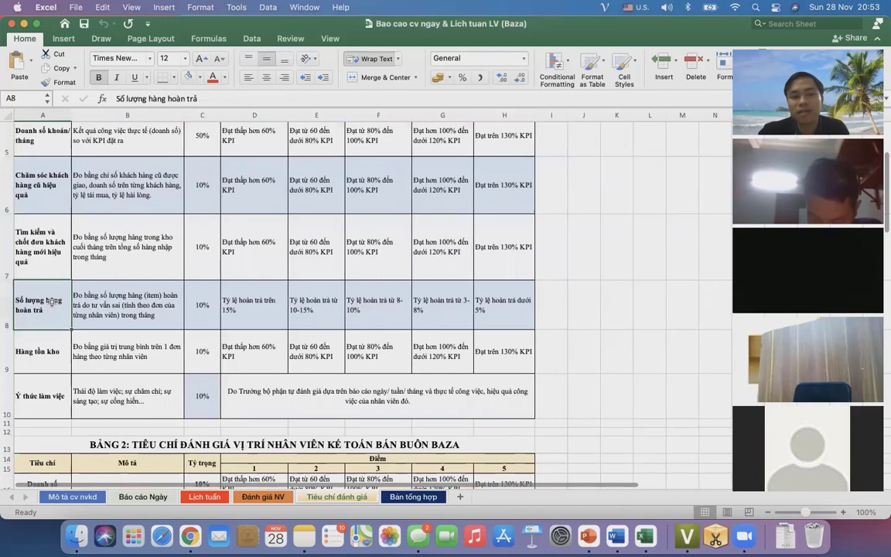
scroll(54, 303, down, 2)
click(35, 310)
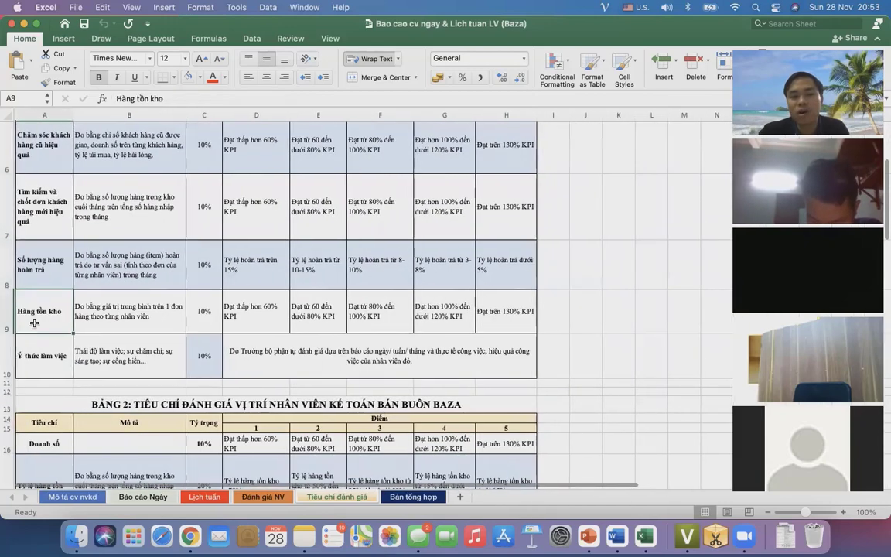
click(36, 354)
scroll(305, 326, down, 5)
scroll(306, 326, up, 4)
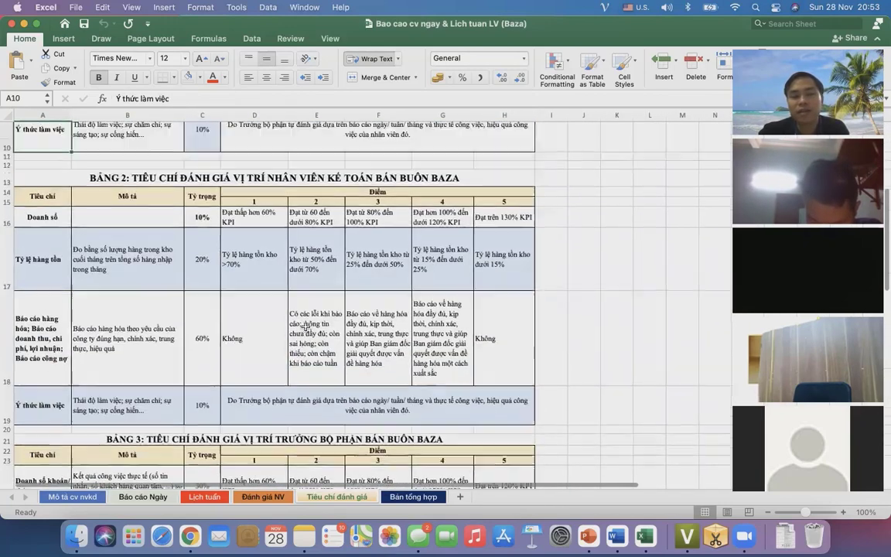
click(276, 258)
Point out the Tỷ trọng weights in Table 1, and look through the accountant and department-head criteria in Tables 2 and 3
scroll(276, 258, up, 5)
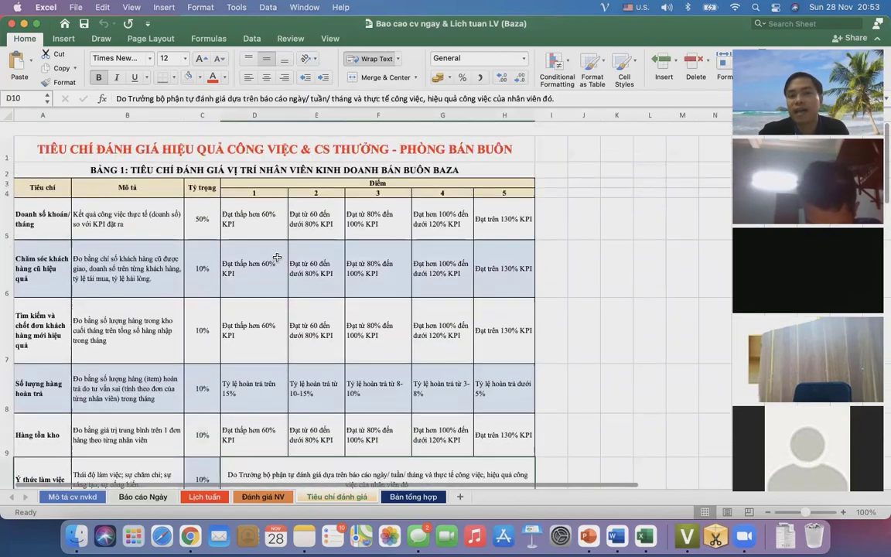
click(192, 196)
click(213, 295)
click(213, 295)
scroll(213, 294, down, 10)
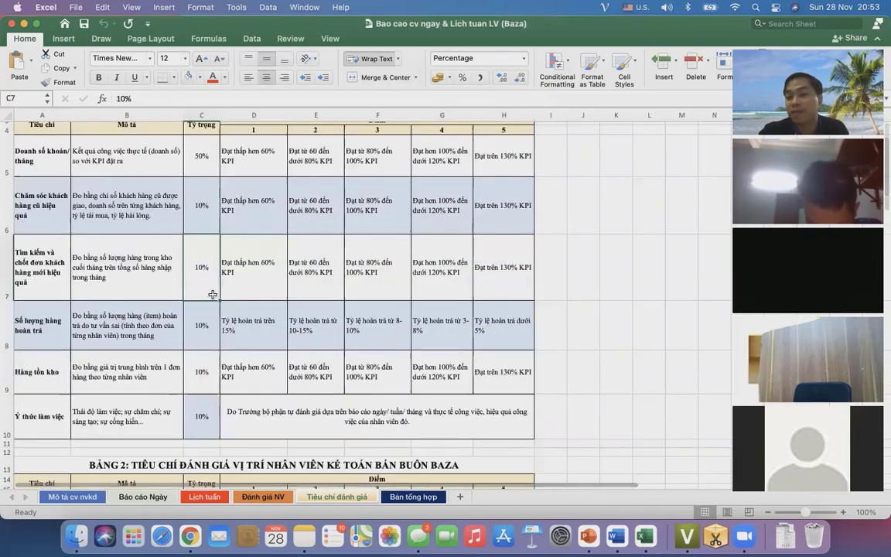
scroll(212, 295, down, 3)
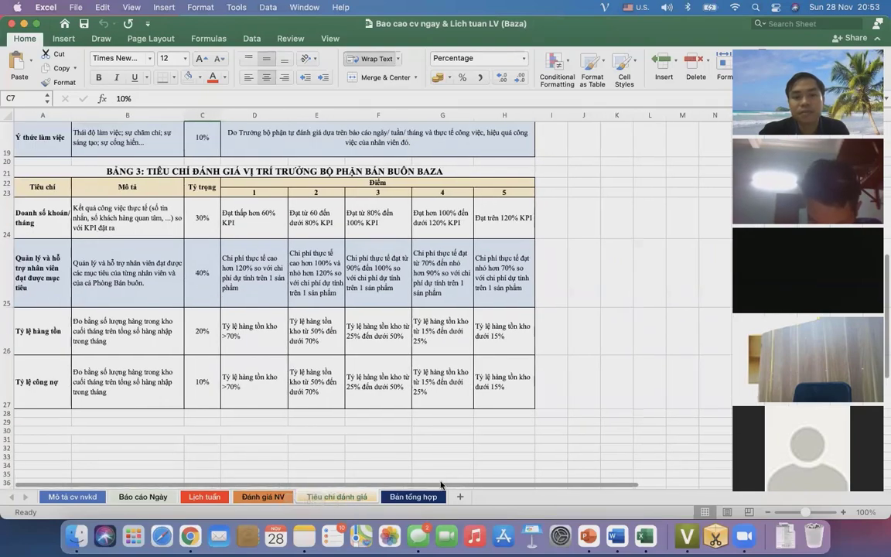
Show the Bản tổng hợp sheet and survey the column groups of the weekly target assignment and performance measurement table
click(413, 496)
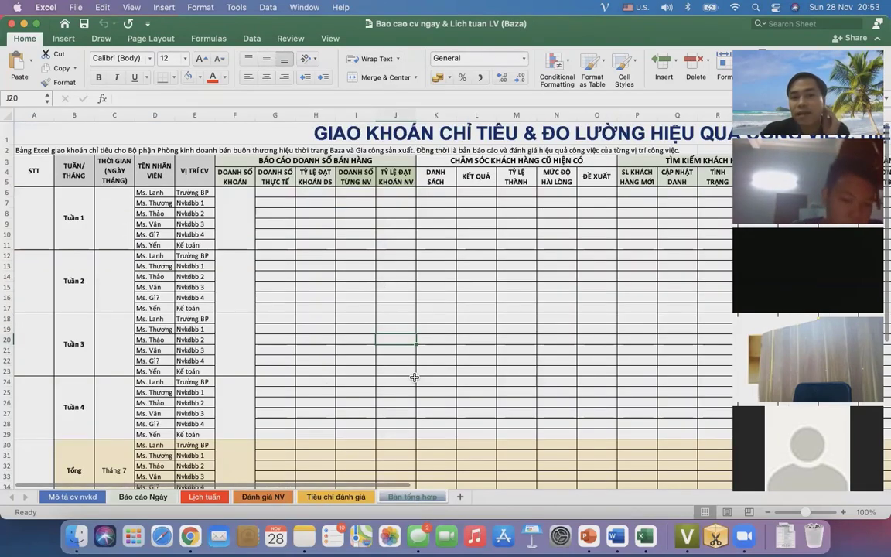
scroll(414, 377, right, 10)
scroll(413, 377, left, 10)
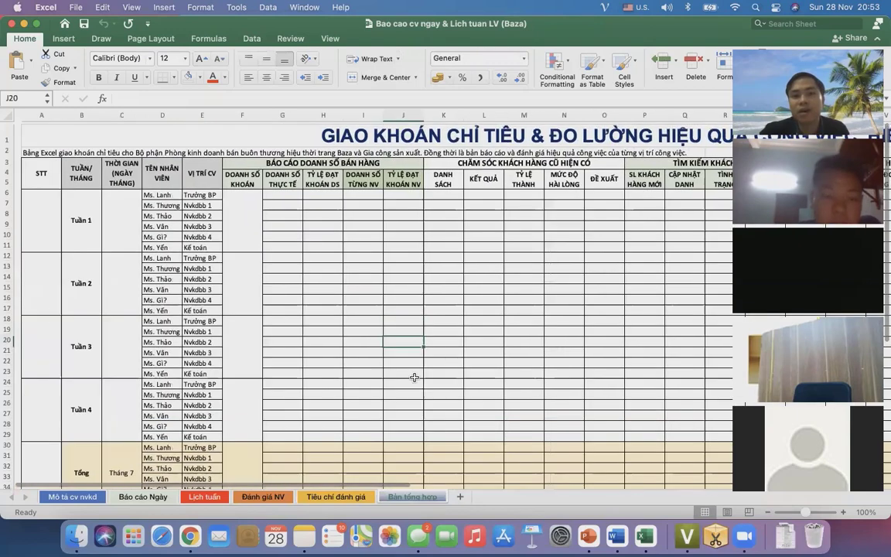
scroll(414, 377, right, 5)
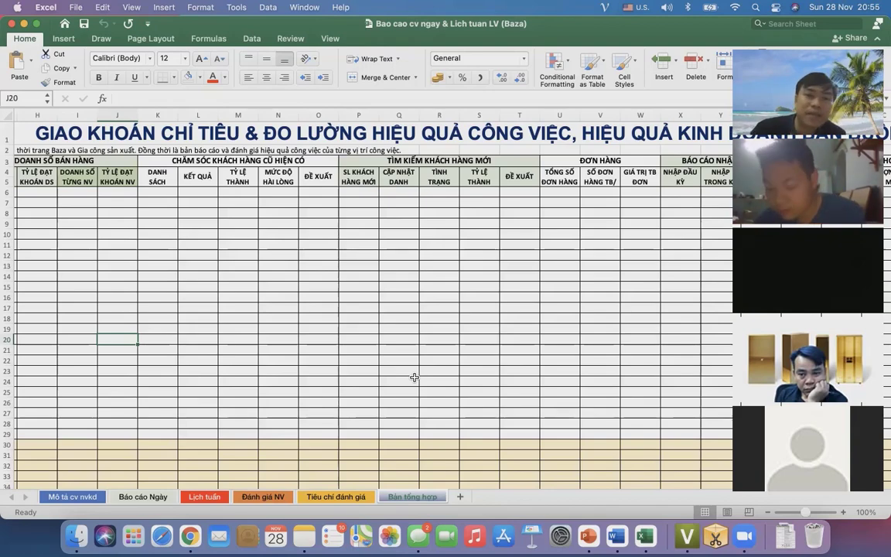
scroll(413, 377, left, 2)
scroll(414, 377, left, 5)
scroll(414, 377, right, 5)
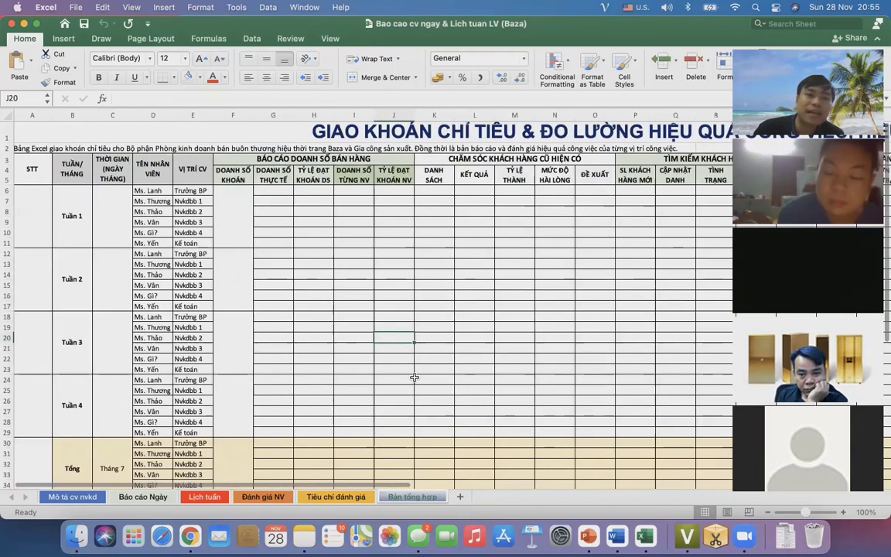
scroll(414, 376, left, 5)
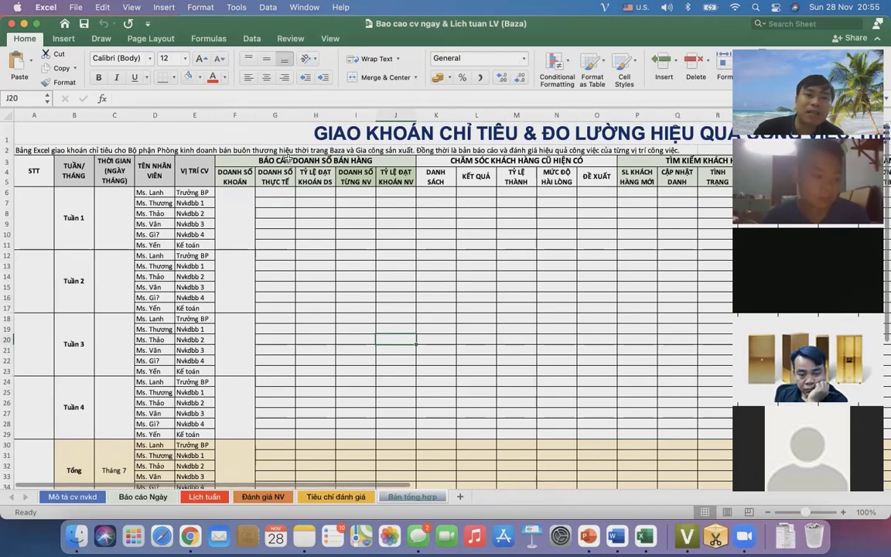
Go through the Báo cáo doanh số bán hàng headings, from Doanh số khoán to Tỷ lệ đạt khoán NV
click(286, 160)
scroll(363, 240, right, 1)
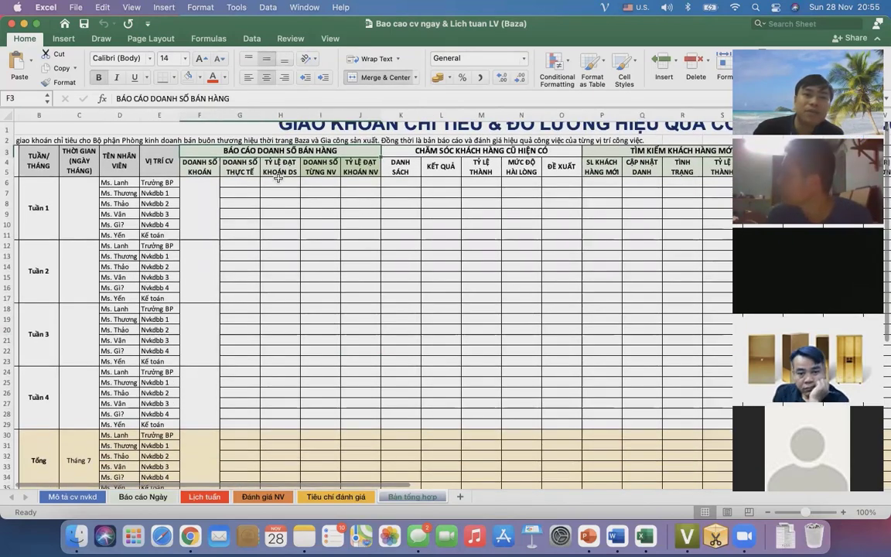
click(199, 167)
click(240, 166)
scroll(236, 166, right, 1)
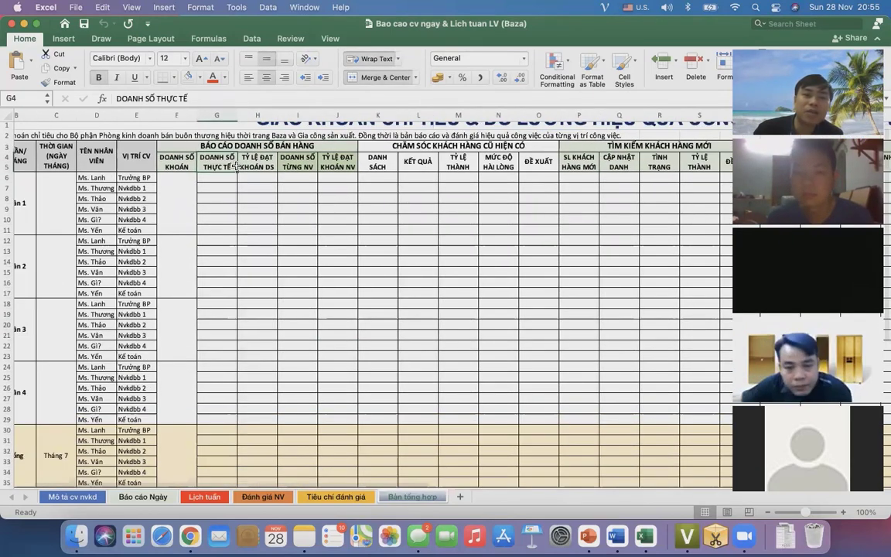
click(297, 164)
click(336, 164)
scroll(337, 164, right, 1)
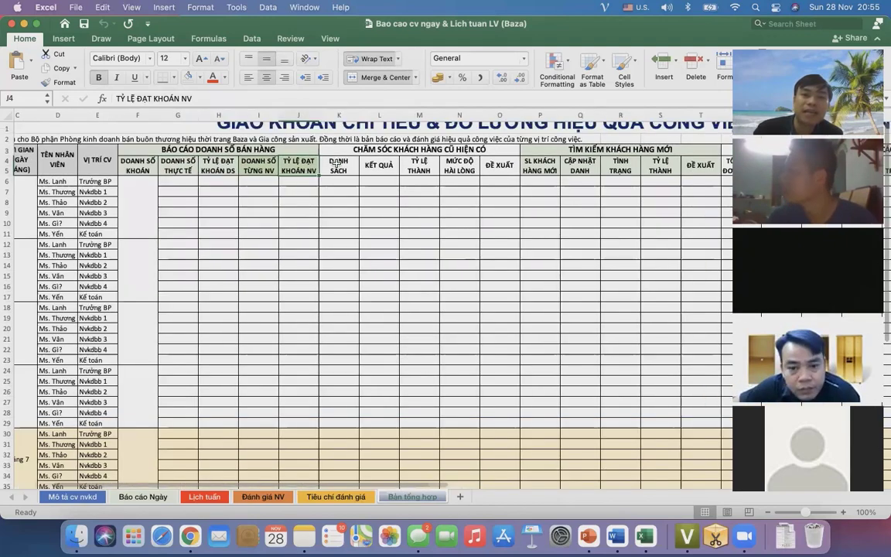
Point out the Chăm sóc khách hàng cũ hiện có heading group, including its Danh sách and Mức độ hài lòng columns
click(338, 152)
scroll(338, 158, right, 2)
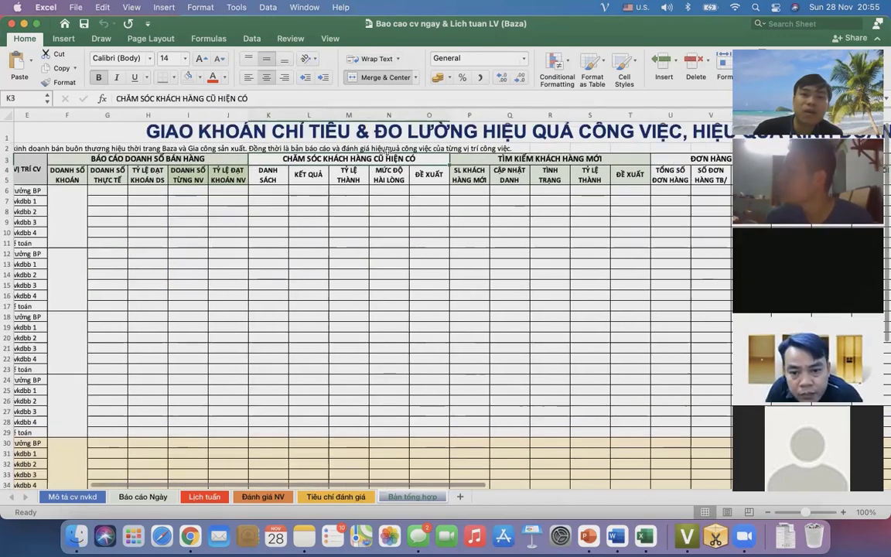
click(267, 175)
click(389, 174)
scroll(403, 170, right, 3)
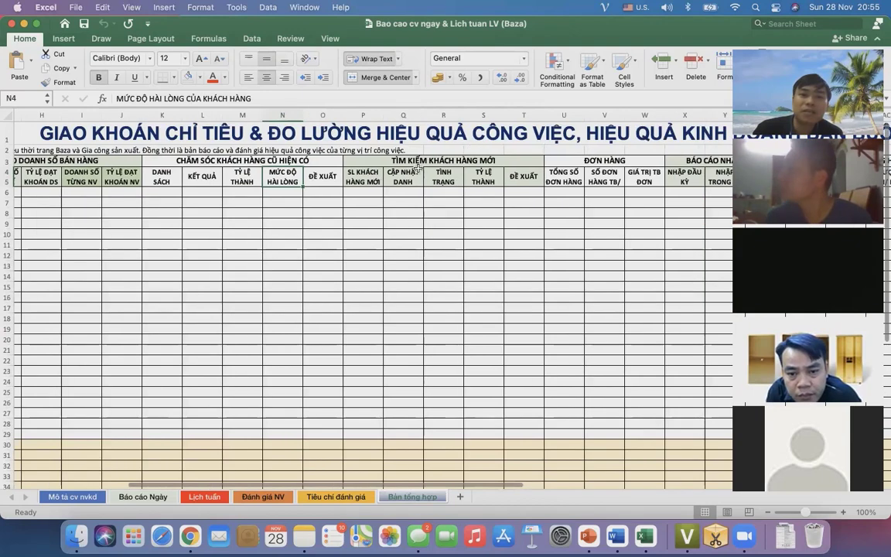
Point out the Tìm kiếm khách hàng mới heading group, including its SL khách hàng mới and Tỷ lệ thành công columns
click(418, 161)
click(363, 176)
click(480, 182)
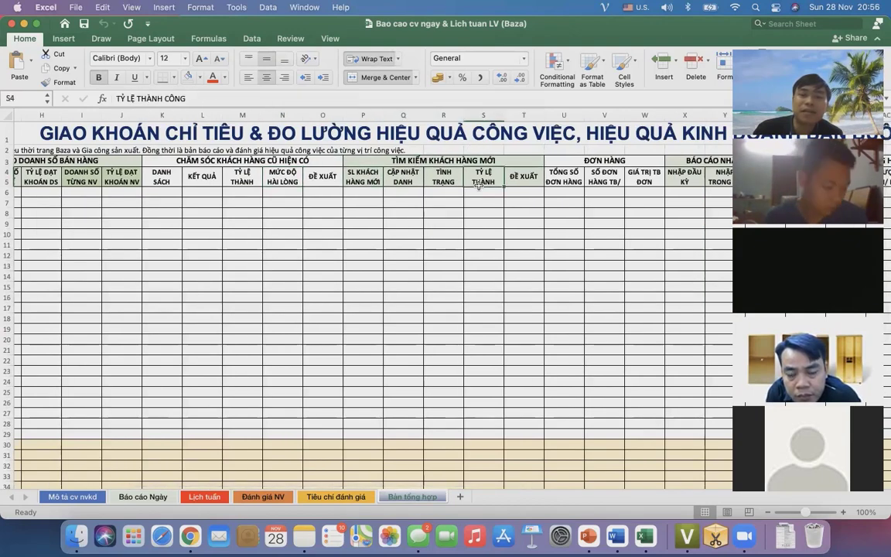
Point out the Đơn hàng and Báo cáo nhập hàng heading groups in the summary table
scroll(480, 184, right, 4)
click(433, 160)
click(566, 161)
scroll(566, 160, right, 2)
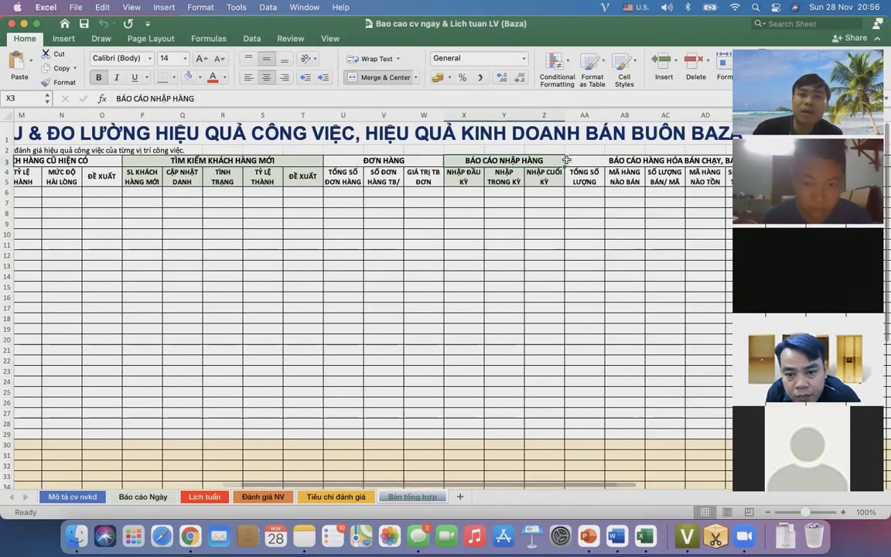
Point out the Báo cáo hàng hóa bán chạy, bán chậm, tồn kho and Báo cáo công nợ heading groups
scroll(566, 160, right, 3)
click(567, 160)
scroll(566, 160, right, 2)
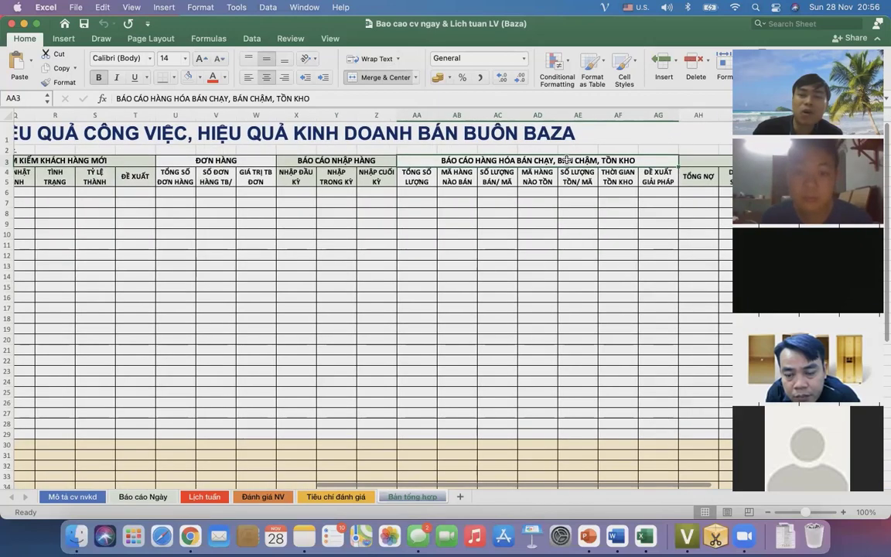
scroll(566, 160, right, 3)
click(566, 160)
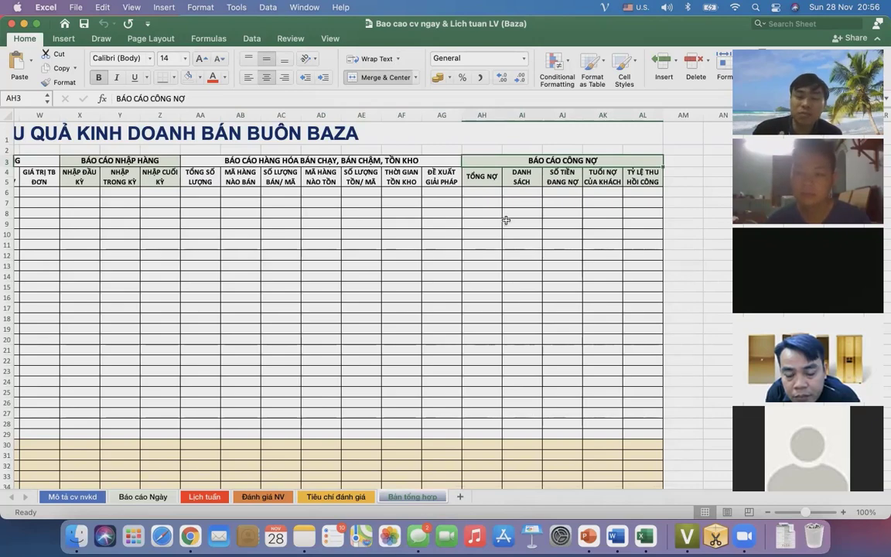
Survey the employee rows from Tuần 1 to the monthly Tổng, and the column groups across to Báo cáo công nợ
scroll(506, 221, left, 10)
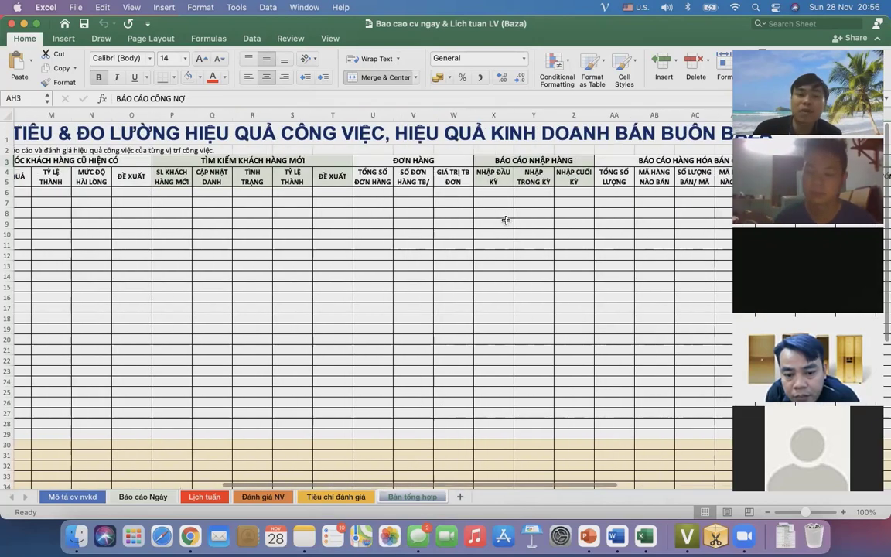
scroll(505, 221, down, 2)
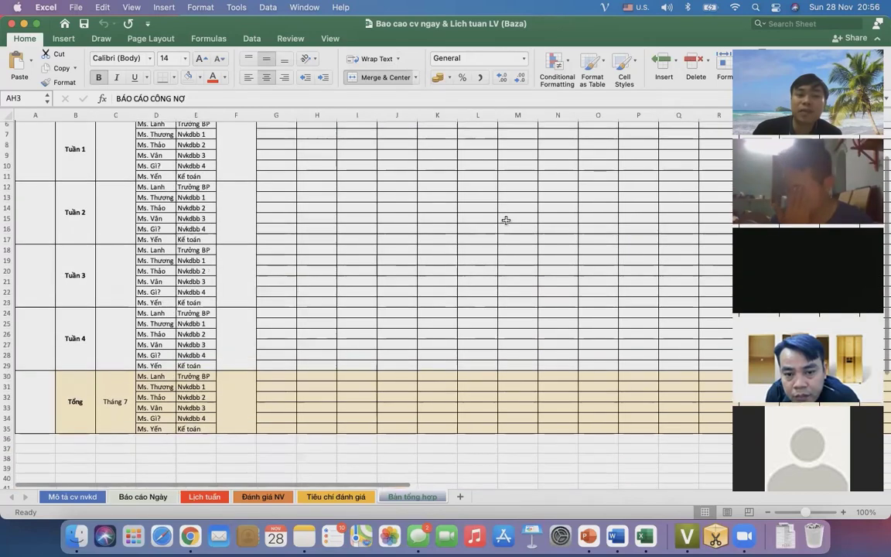
scroll(505, 220, up, 3)
scroll(506, 221, right, 6)
scroll(506, 221, right, 12)
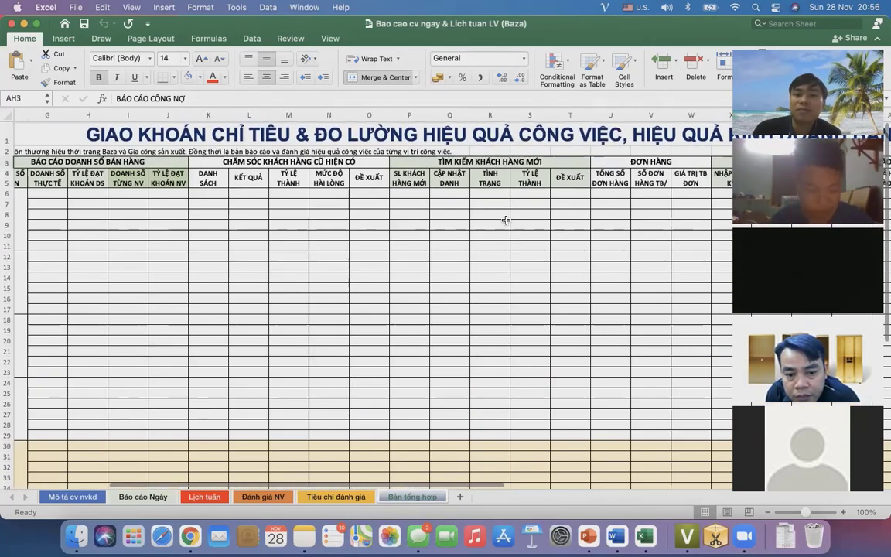
scroll(506, 221, right, 5)
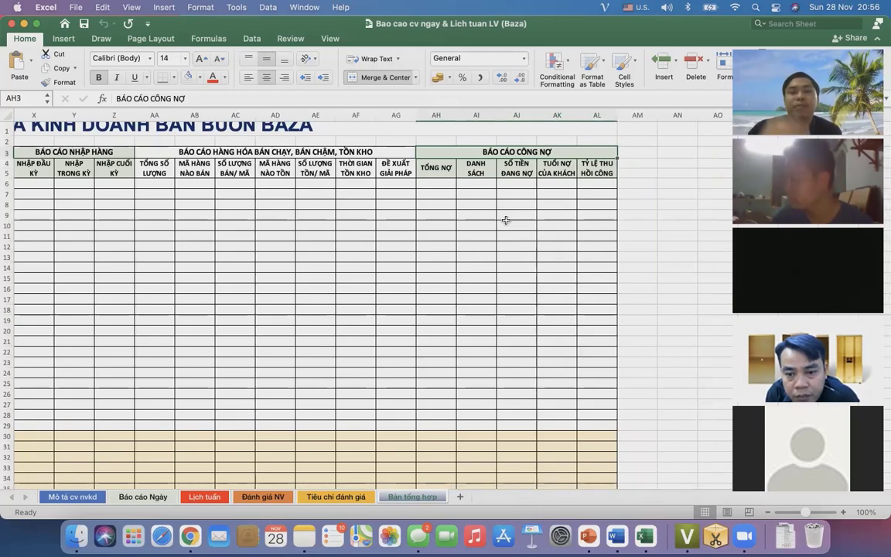
Look back over the customer, order, import and stock report columns and the total rows, ending at the table's first columns
scroll(506, 221, left, 10)
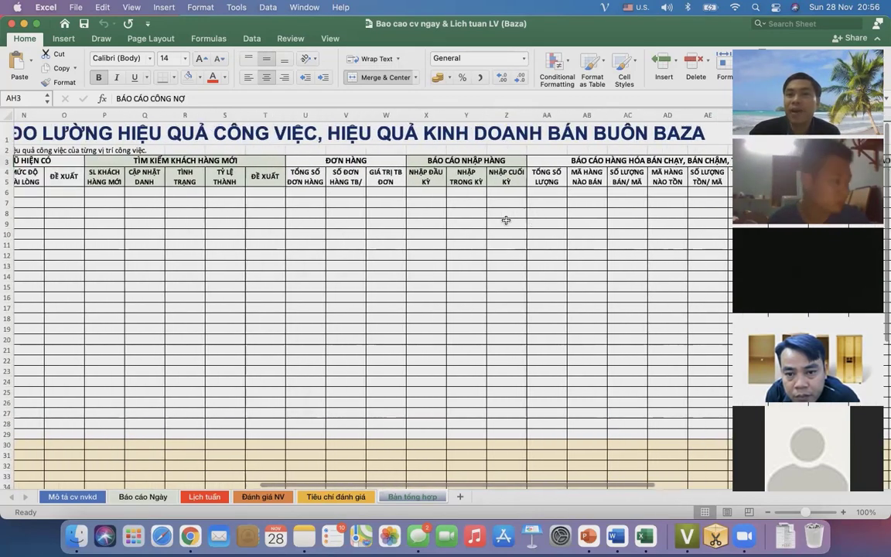
scroll(506, 220, left, 2)
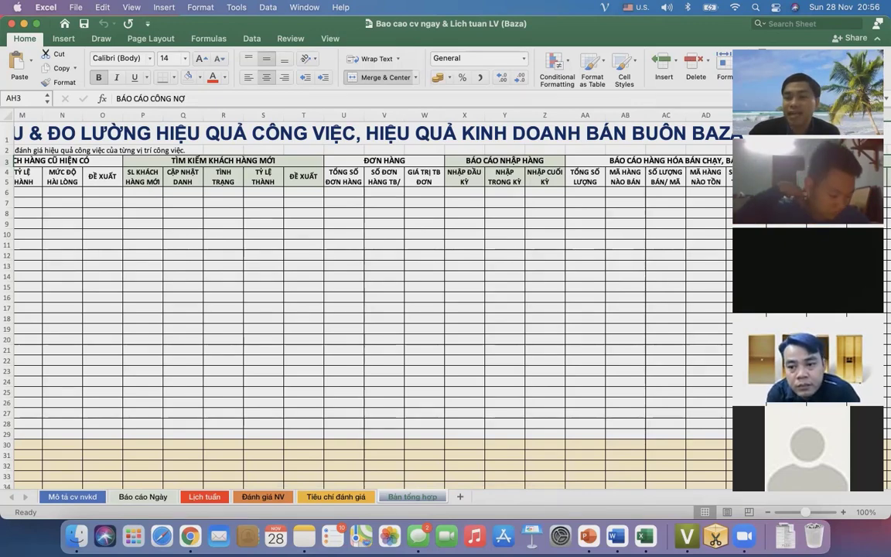
scroll(689, 417, down, 1)
scroll(690, 417, right, 1)
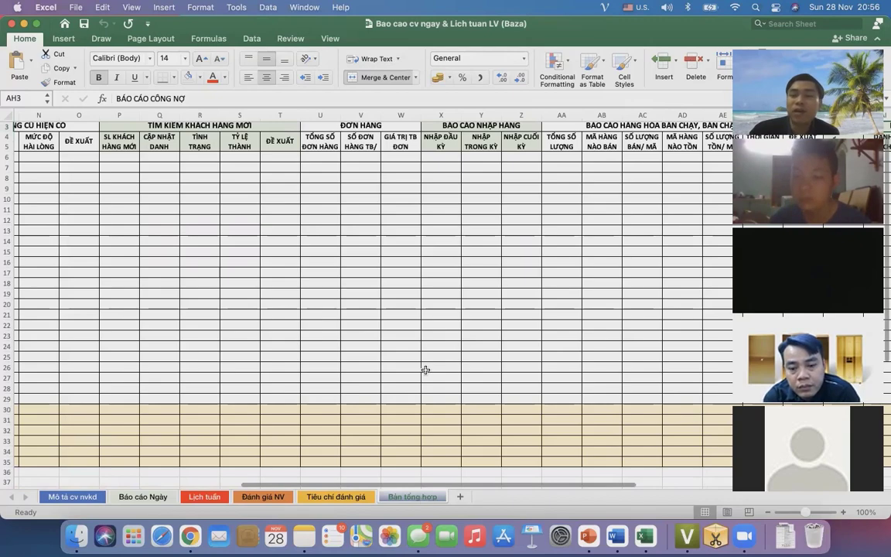
scroll(426, 370, down, 1)
scroll(425, 369, right, 1)
scroll(426, 370, right, 5)
scroll(425, 370, up, 3)
scroll(426, 370, left, 10)
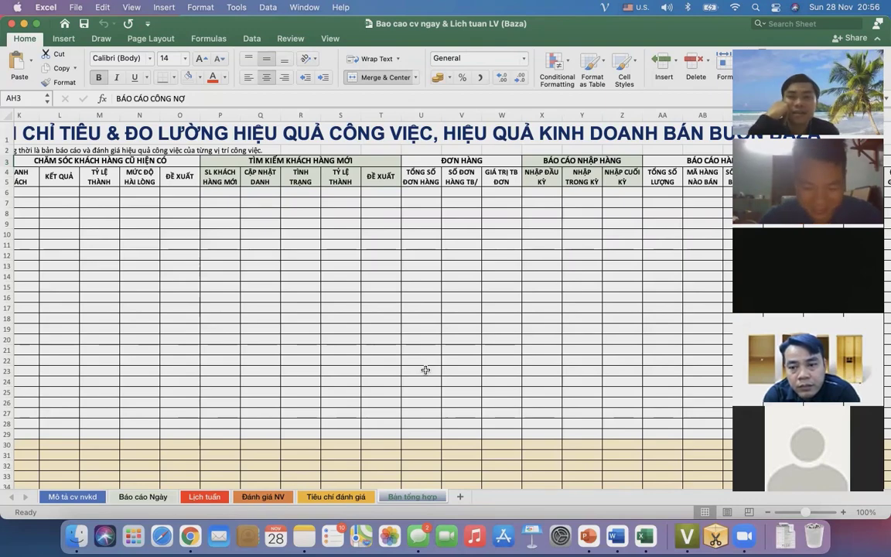
scroll(426, 369, right, 10)
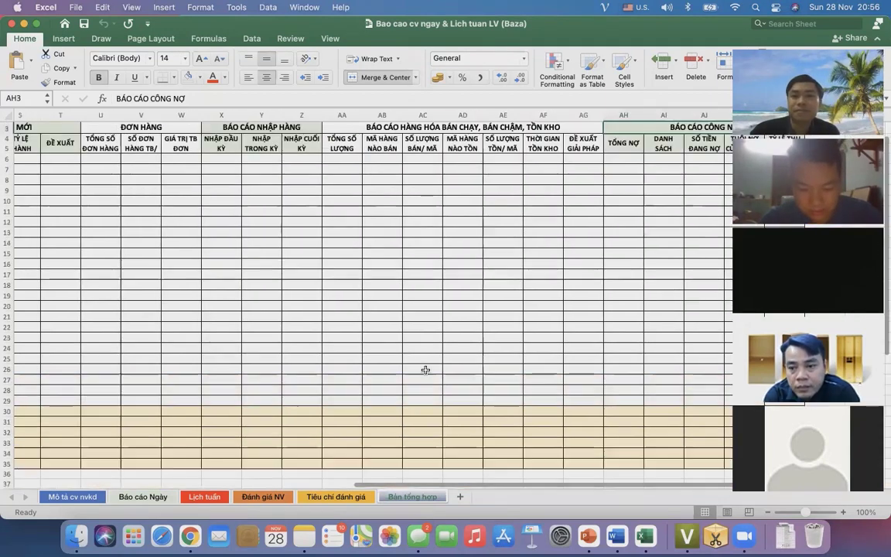
scroll(425, 369, left, 15)
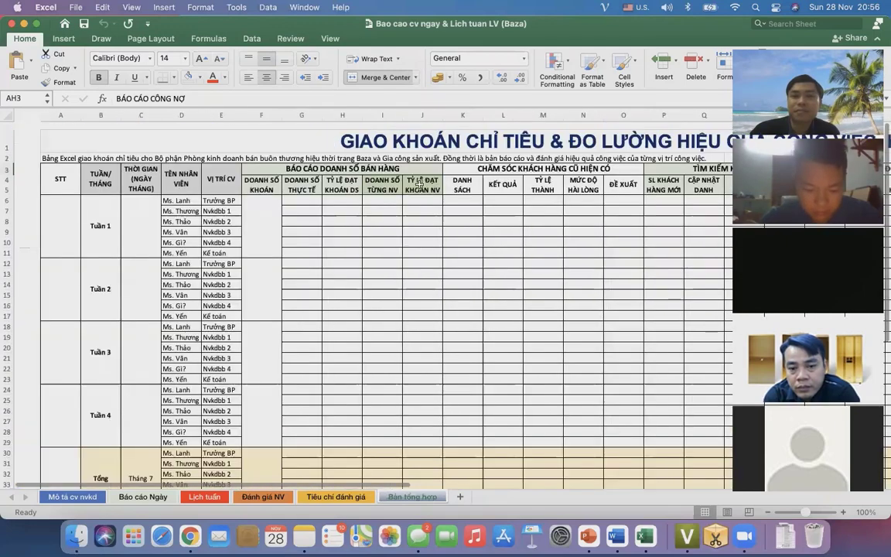
Show the Báo cáo Ngày sheet again, and switch to the Finder window with the Baza workbook search
click(130, 499)
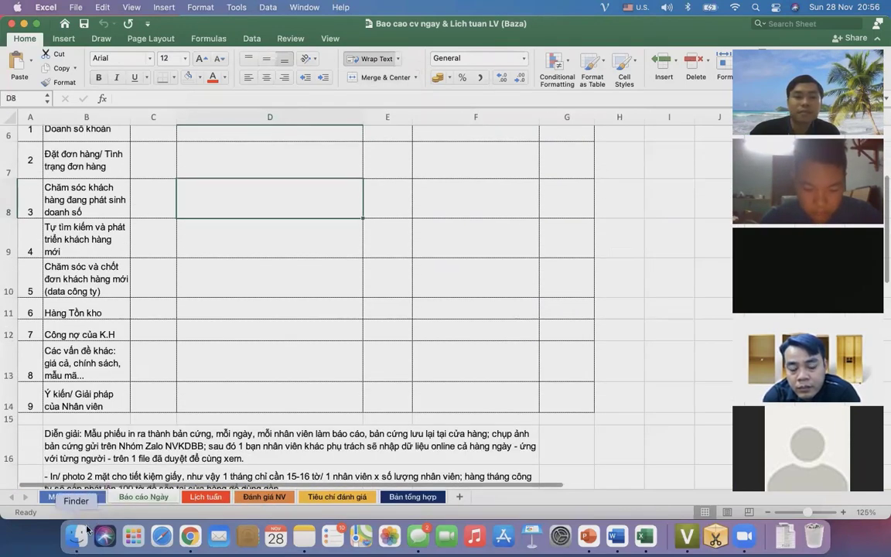
click(65, 499)
key(super+Tab)
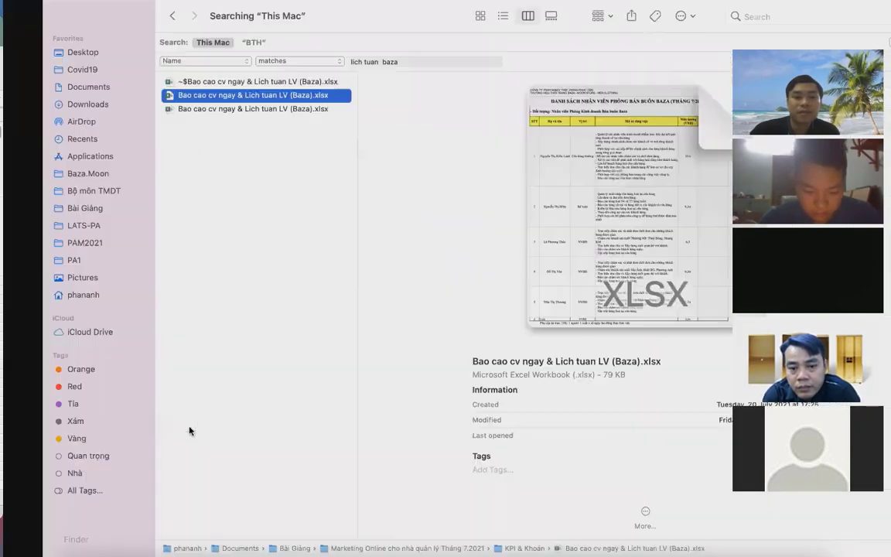